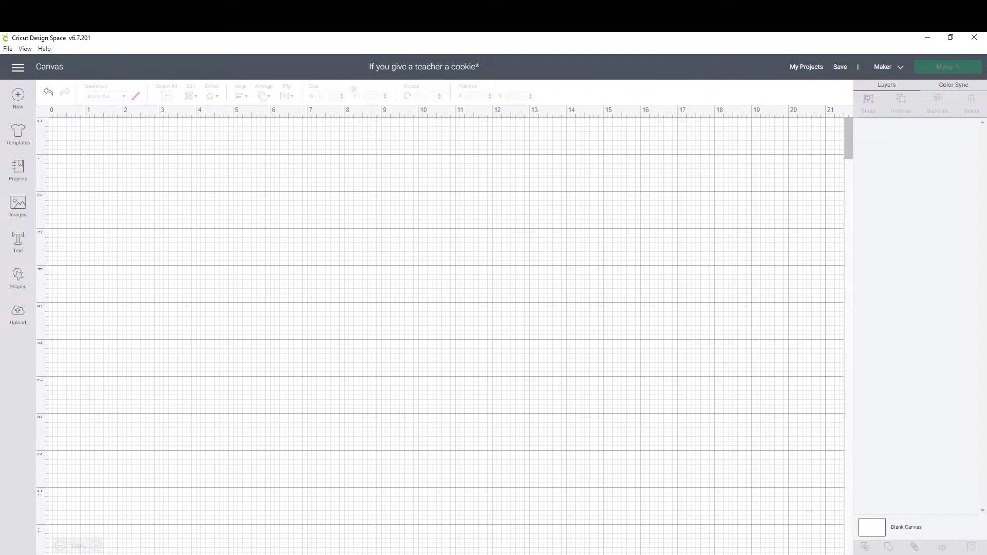
Switch to the browser and save the Mouse Cookie Books picture of the mouse with a cookie to the Desktop as "mouse a cookie".
left_click(317, 527)
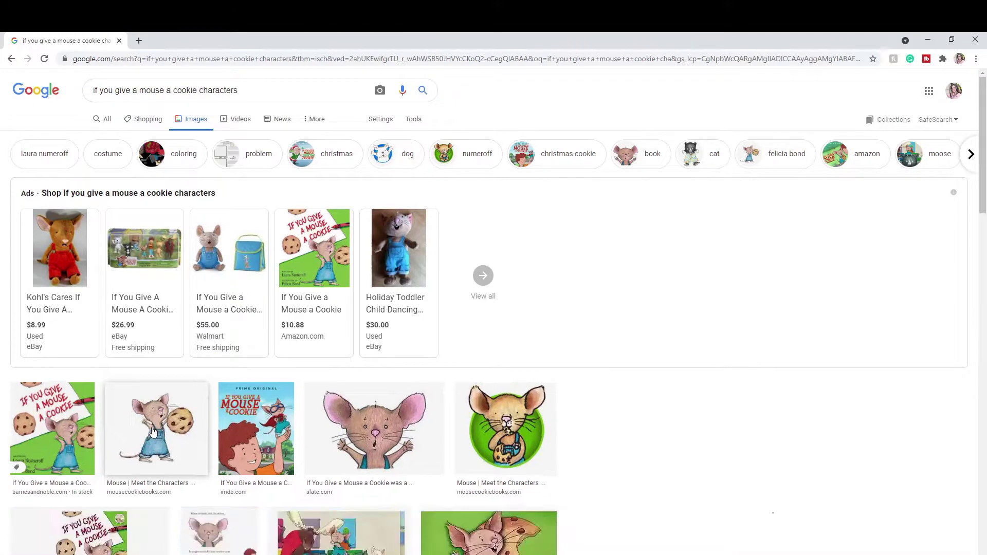
left_click(153, 432)
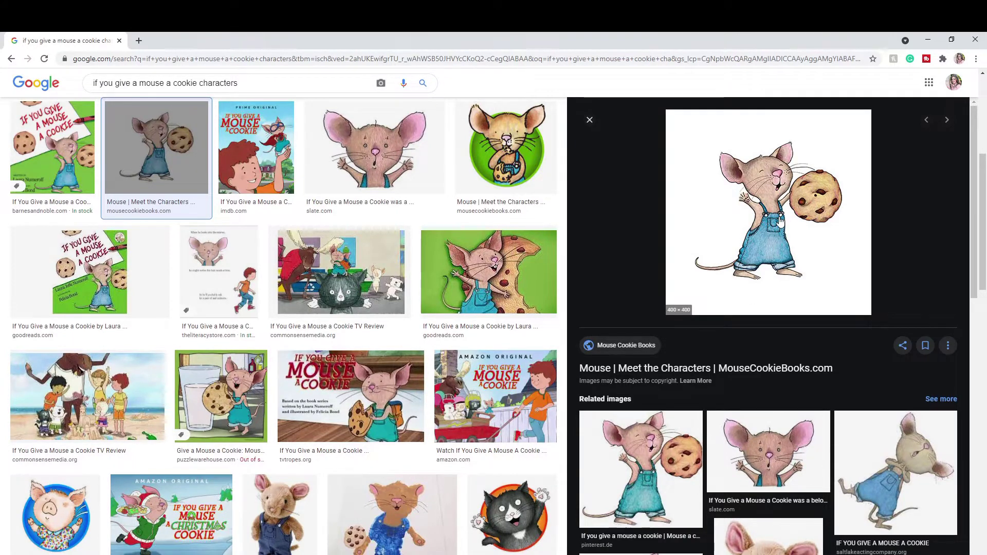
left_click(951, 349)
left_click(950, 349)
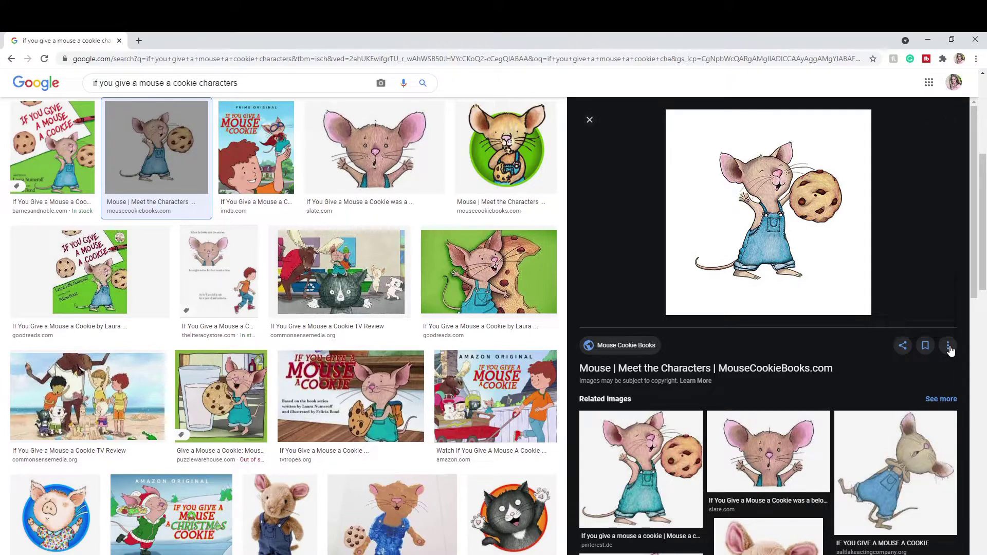
right_click(776, 190)
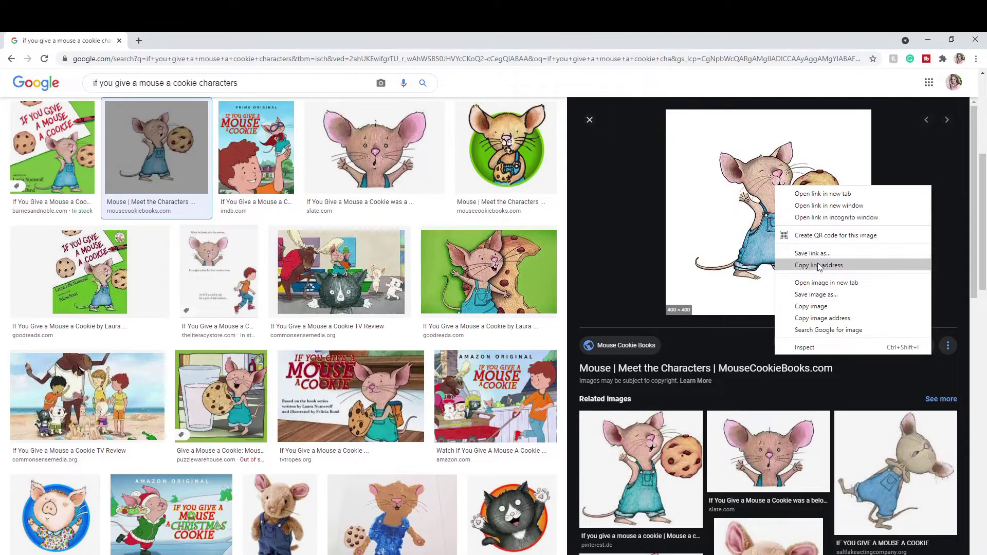
left_click(832, 294)
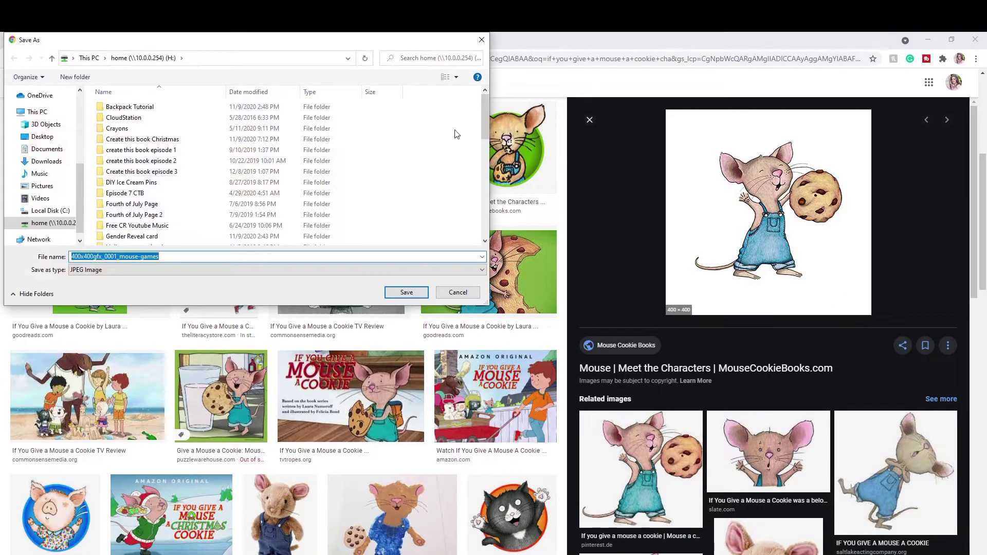
scroll(42, 221, "up", 3)
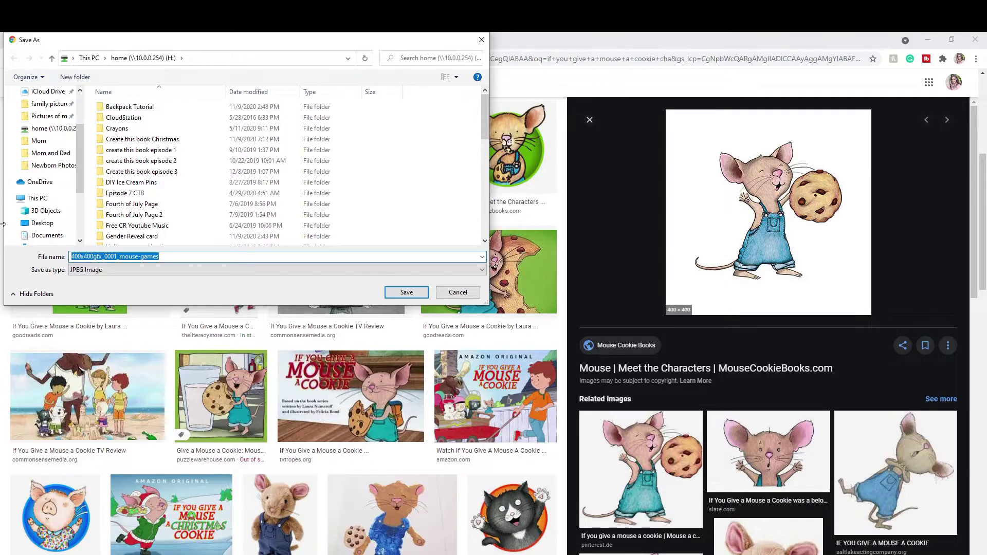
left_click(47, 224)
left_click(171, 259)
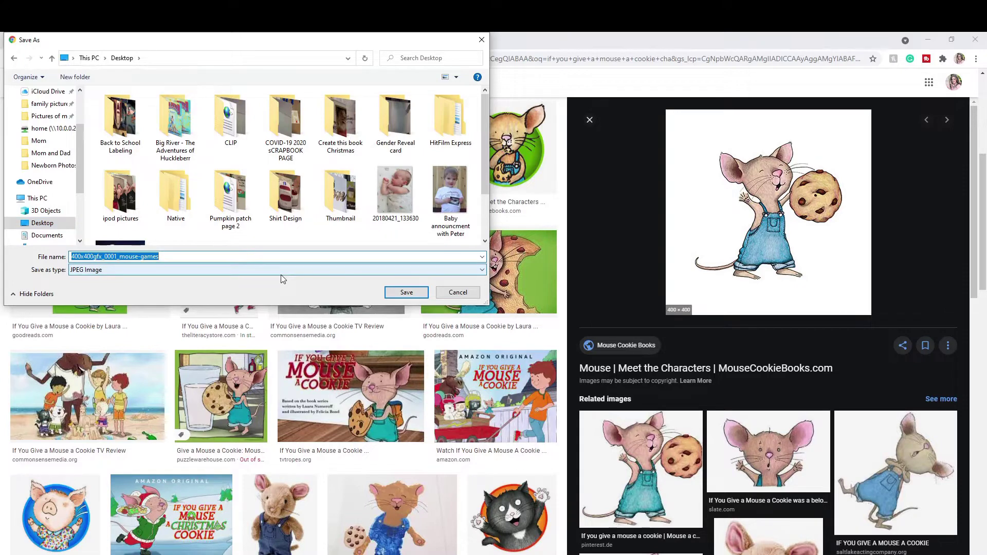
type("mouse a cookie")
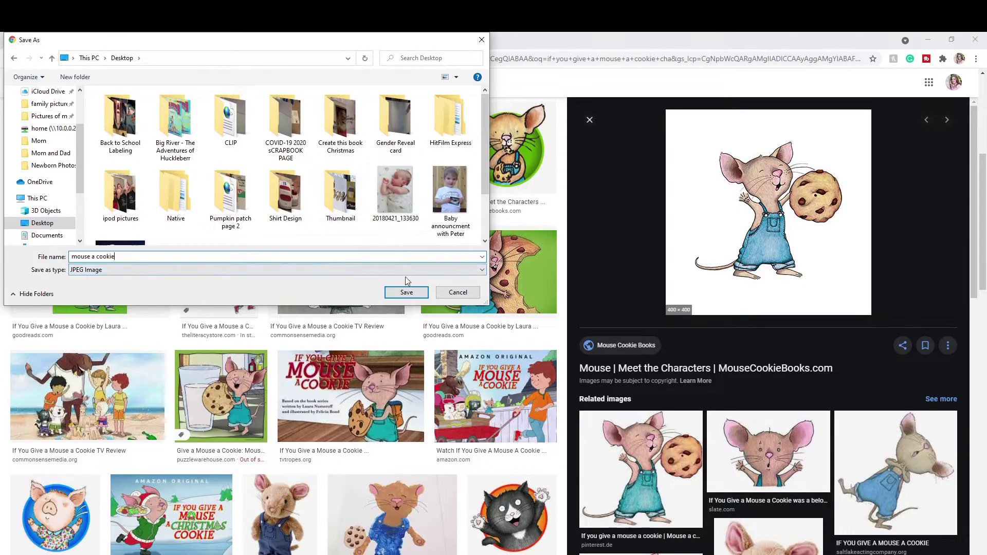
left_click(406, 293)
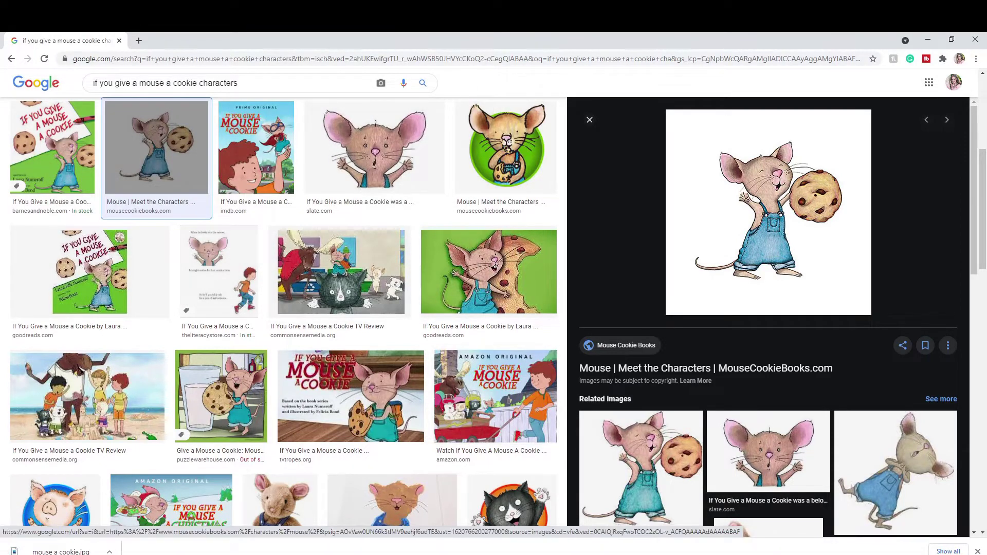
Switch to Cricut Design Space and load the "mouse a cookie" file from the Desktop as a new image upload.
key("alt+Tab")
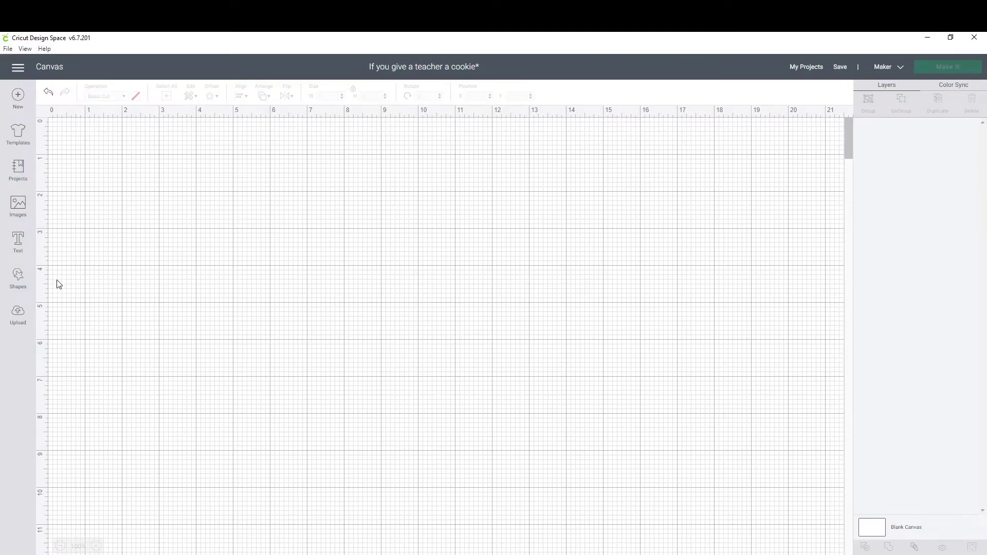
left_click(18, 324)
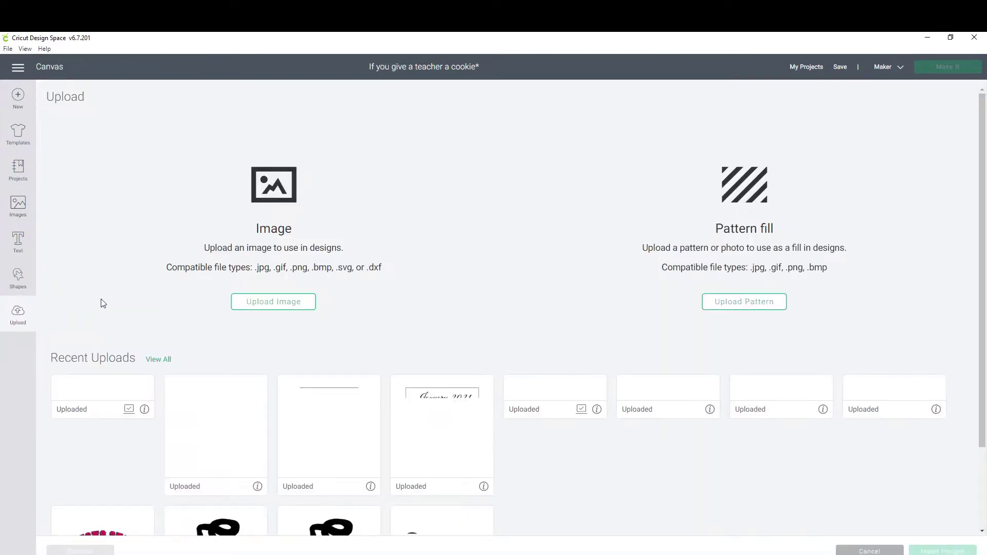
left_click(271, 308)
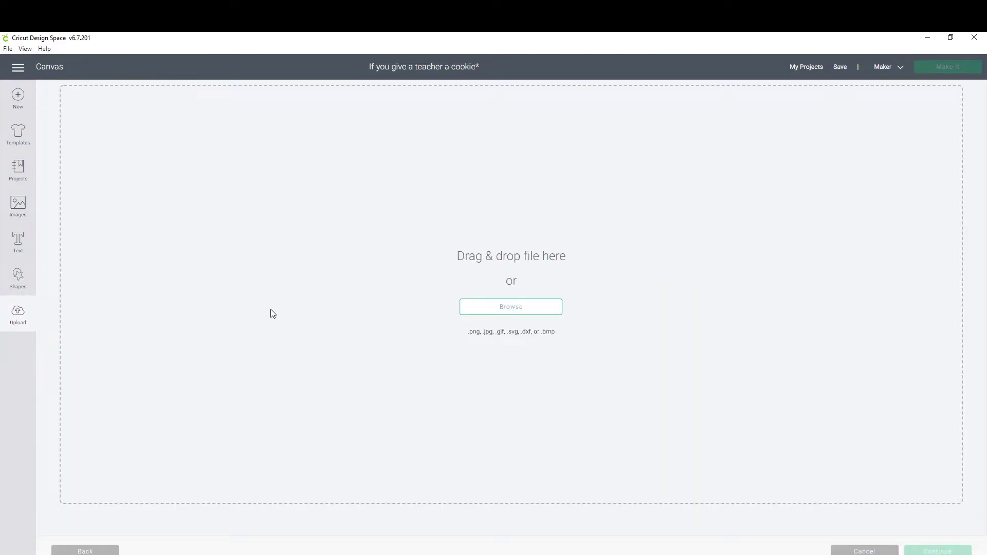
left_click(514, 309)
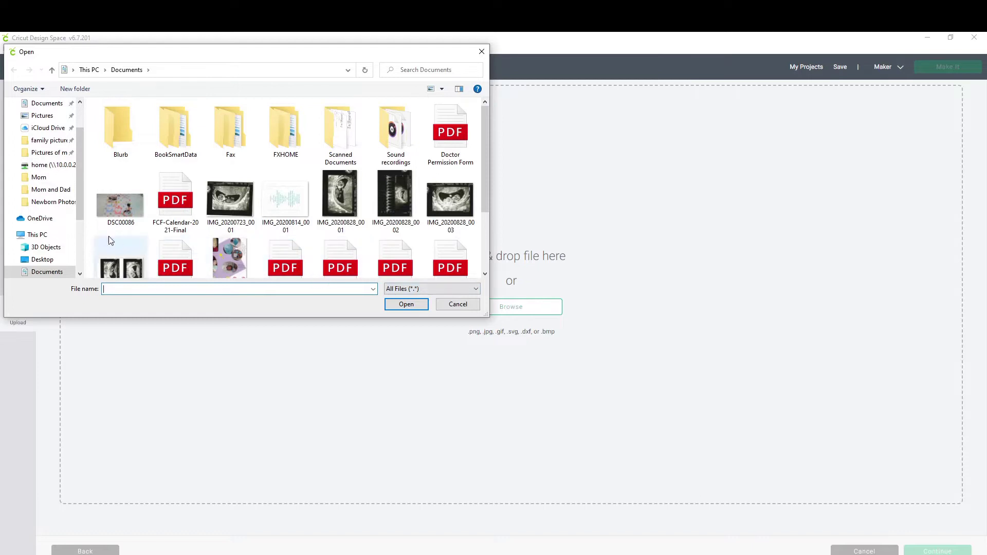
left_click(31, 261)
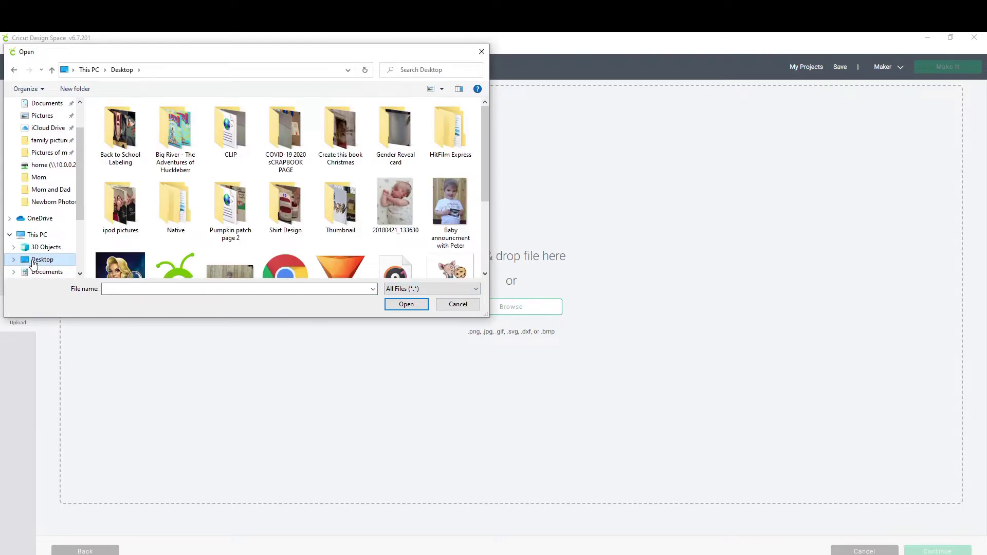
scroll(262, 169, "down", 3)
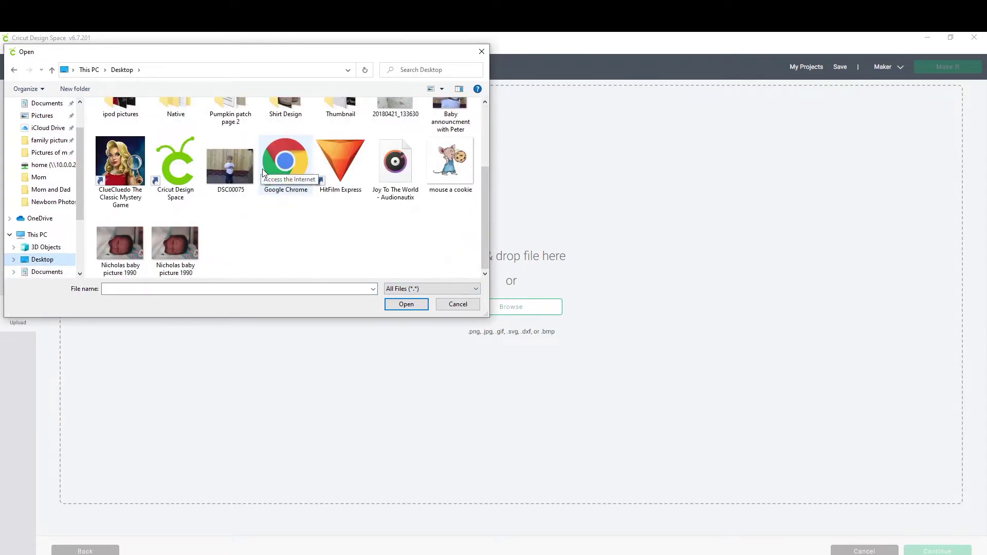
left_click(447, 169)
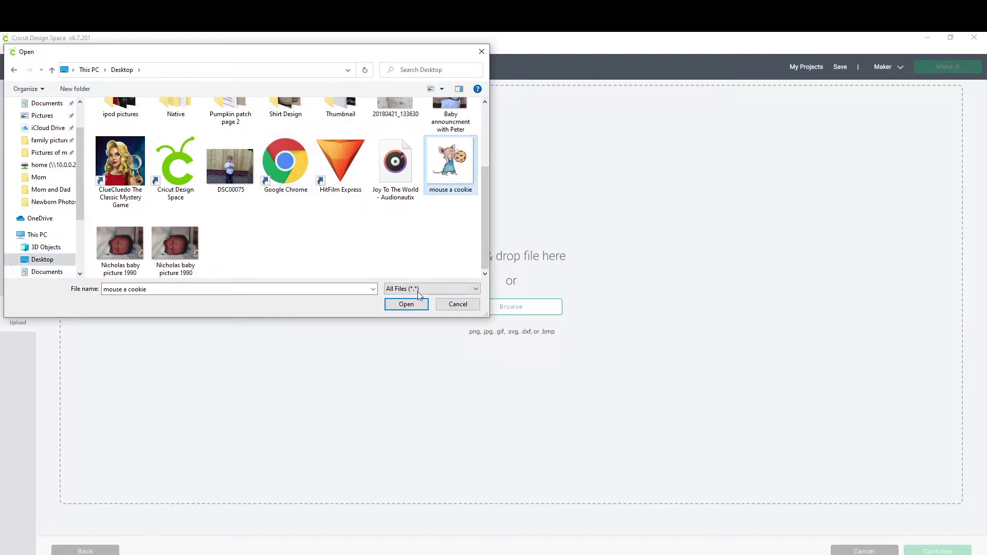
left_click(411, 304)
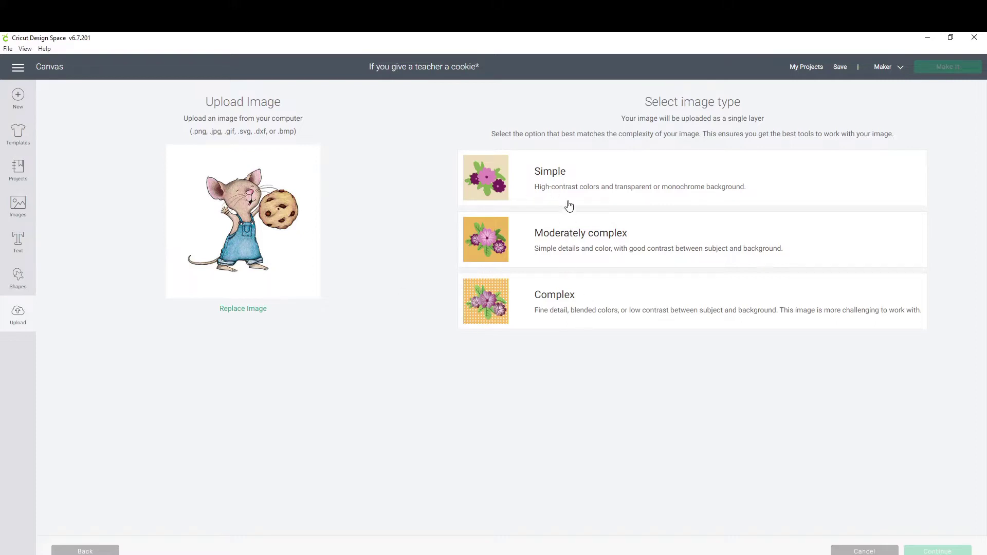
Set the image type to Complex and proceed to background removal.
left_click(576, 187)
left_click(575, 292)
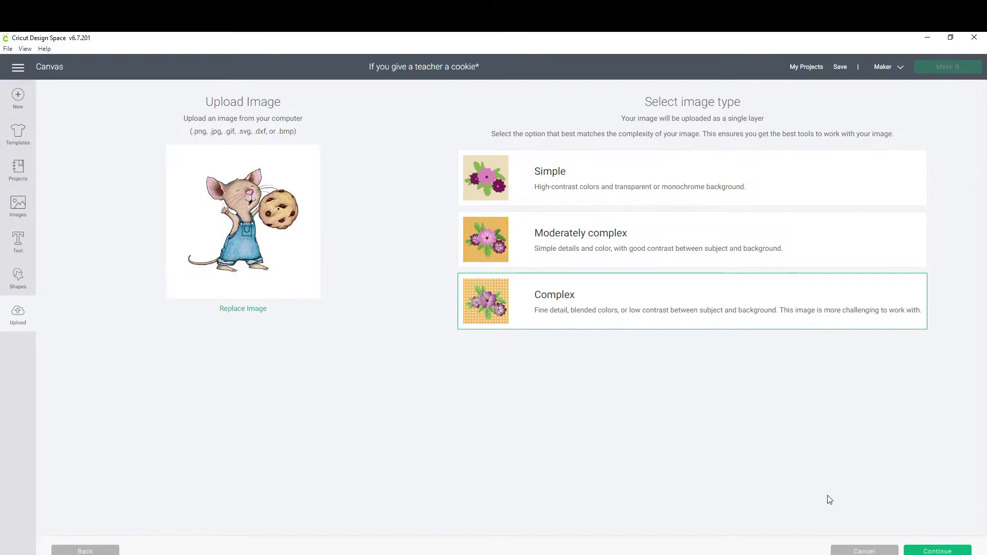
left_click(937, 550)
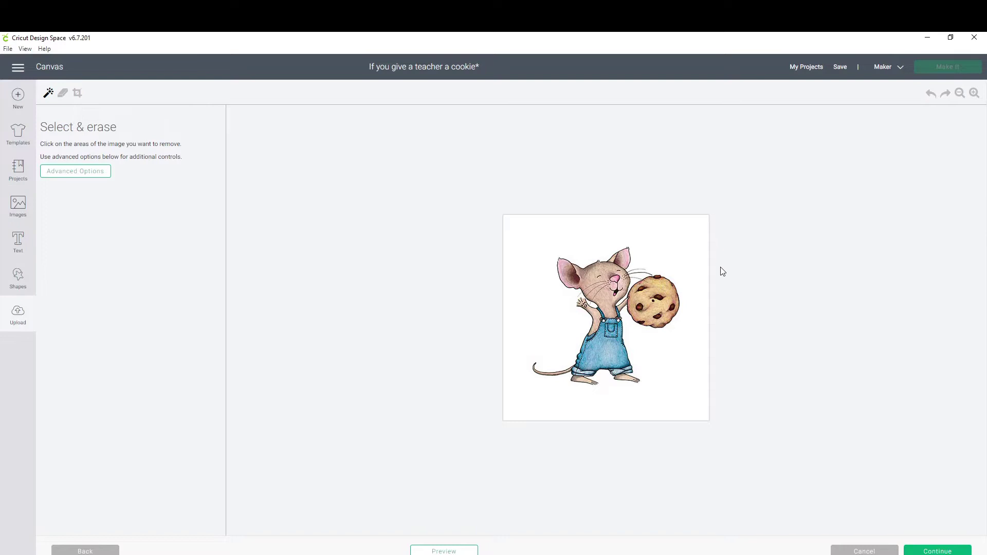
Erase the white background around the mouse and the enclosed white patch between its raised hand and neck.
left_click(669, 241)
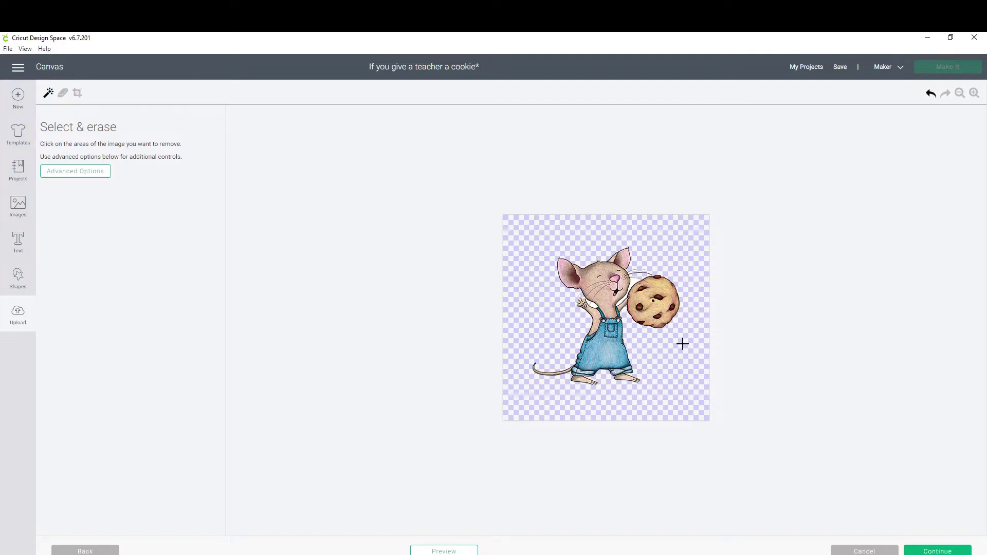
left_click(975, 93)
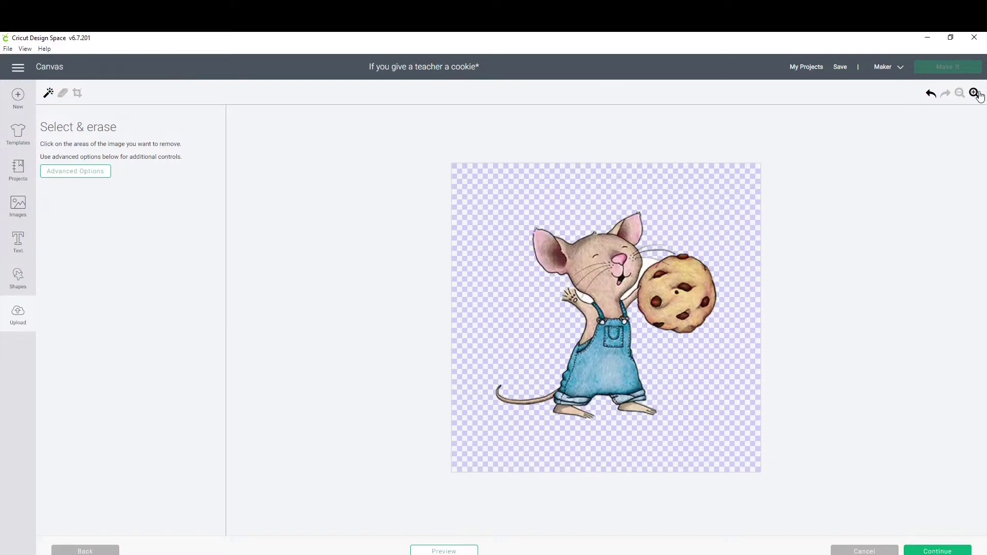
left_click(975, 94)
left_click(975, 94)
left_click(975, 94)
left_click(975, 93)
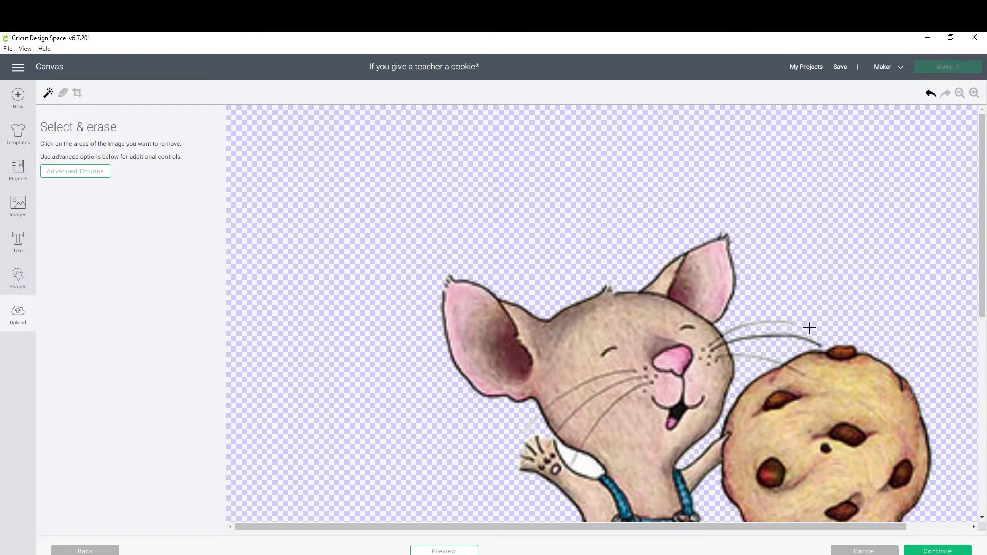
scroll(792, 333, "down", 3)
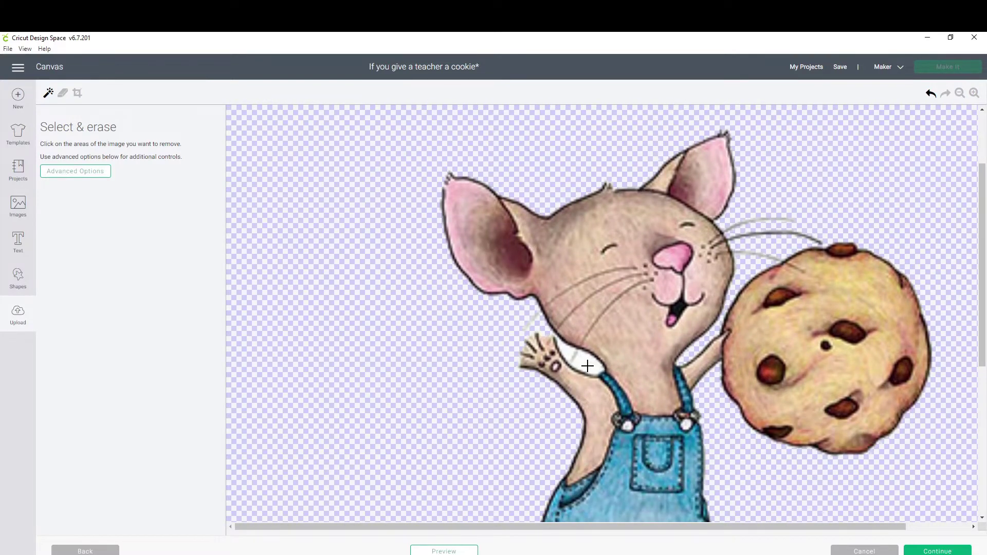
left_click(588, 366)
scroll(728, 407, "down", 6)
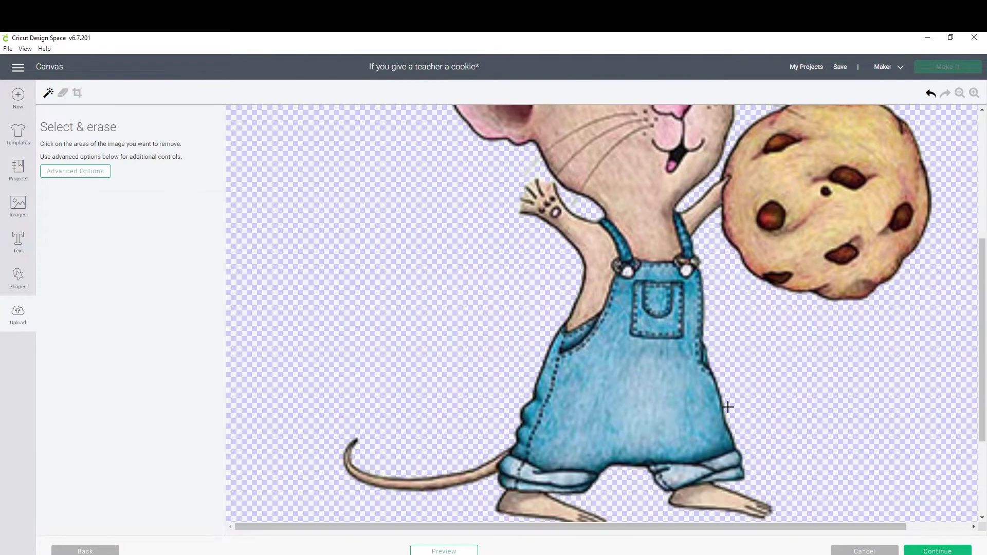
scroll(730, 408, "up", 8)
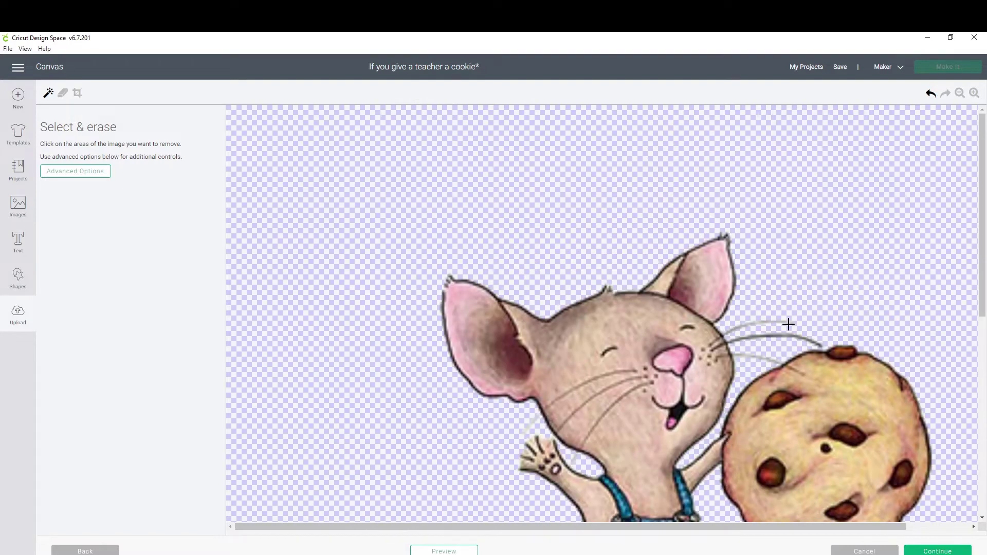
left_click(958, 95)
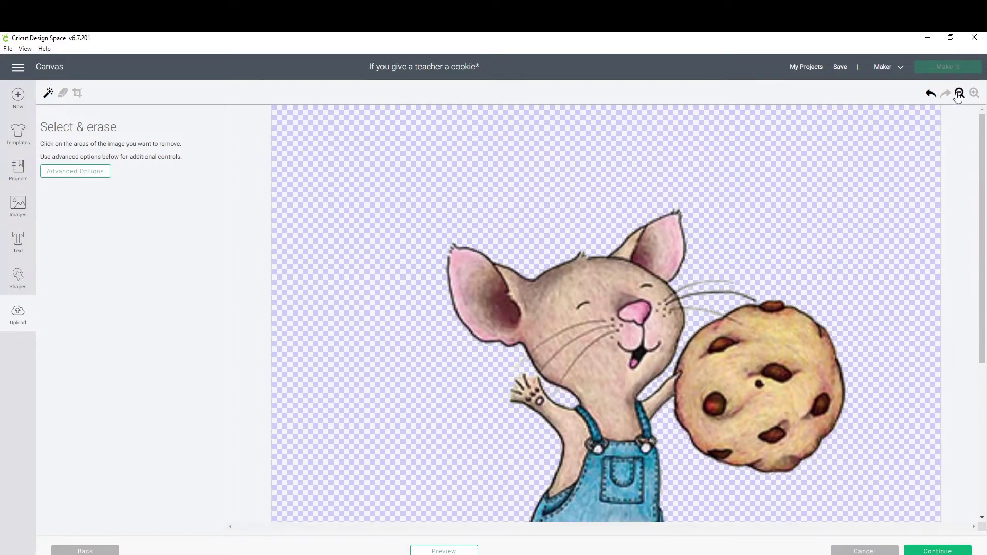
left_click(958, 94)
left_click(958, 96)
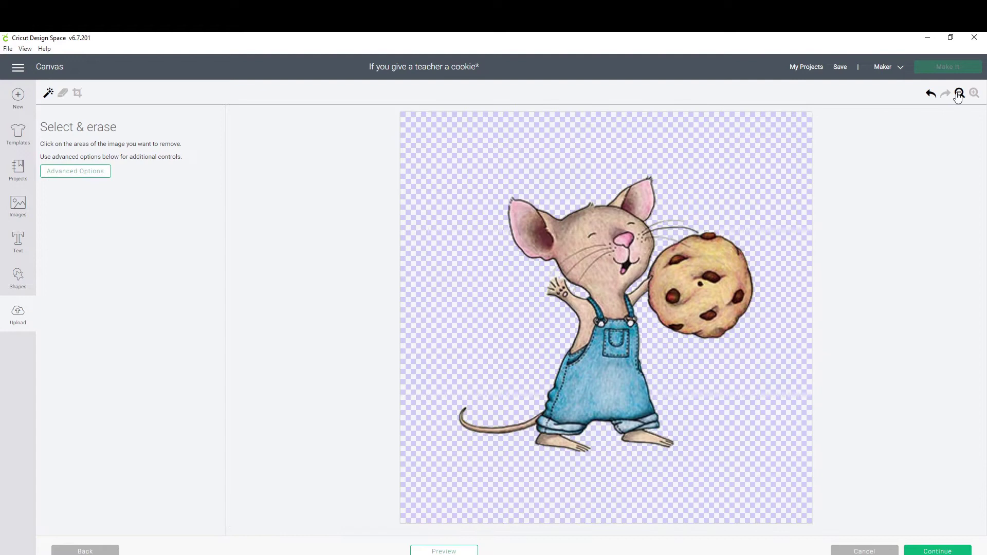
Upload the cleaned mouse image as a Print Then Cut image.
left_click(936, 551)
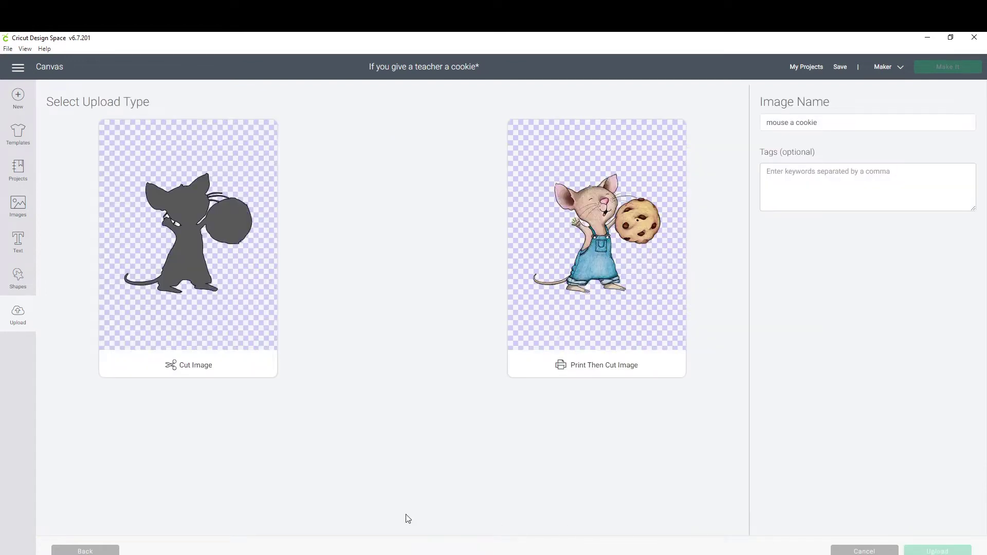
left_click(612, 195)
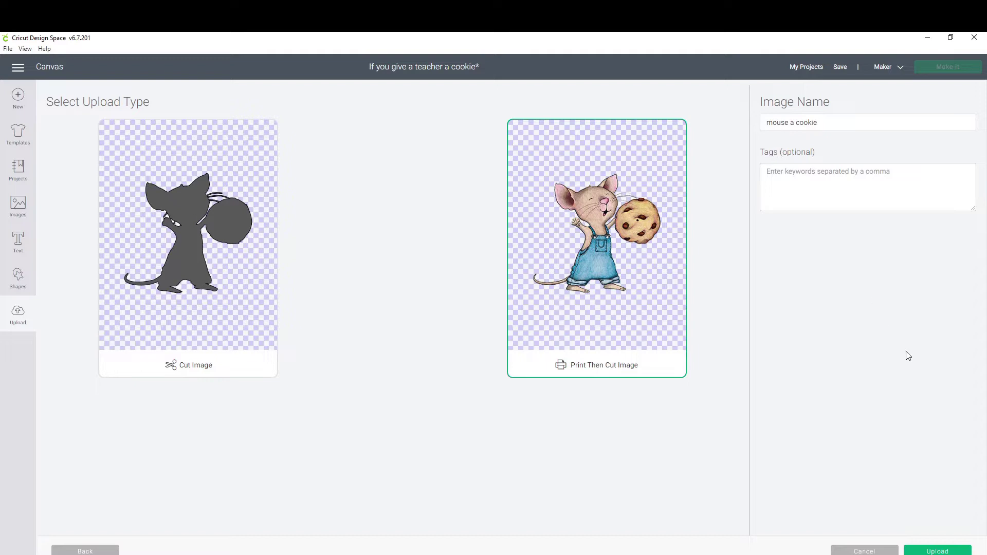
left_click(938, 551)
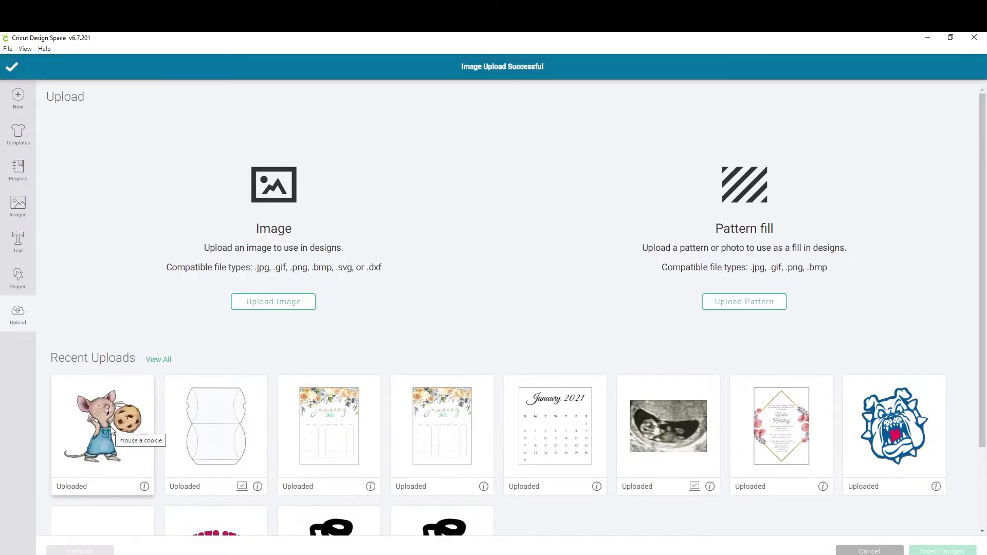
Insert the uploaded mouse image into the canvas and move it to about X 10.4, Y 3.2.
left_click(102, 413)
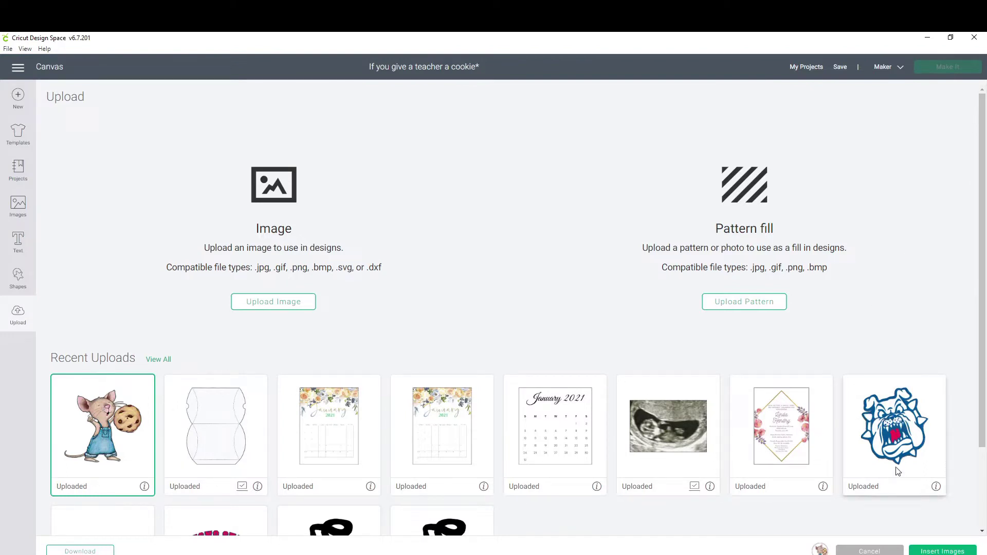
left_click(933, 549)
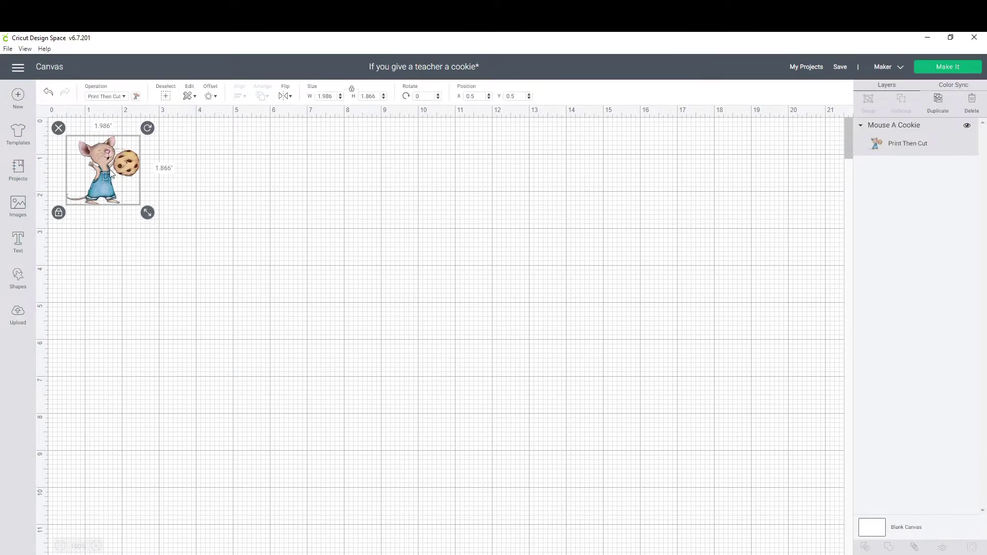
left_click_drag(110, 183, 473, 299)
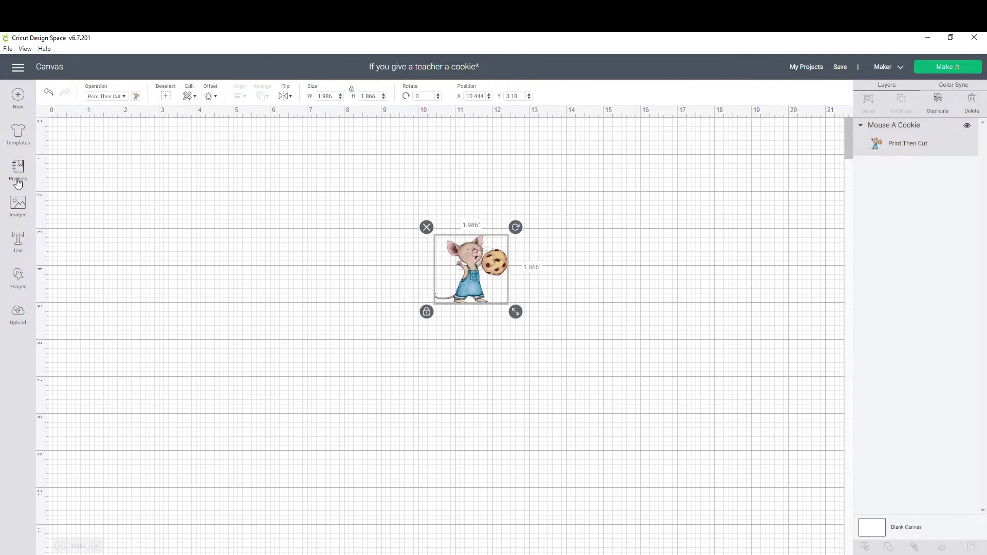
Search the Cricut image library for "tag".
left_click(18, 216)
left_click(515, 133)
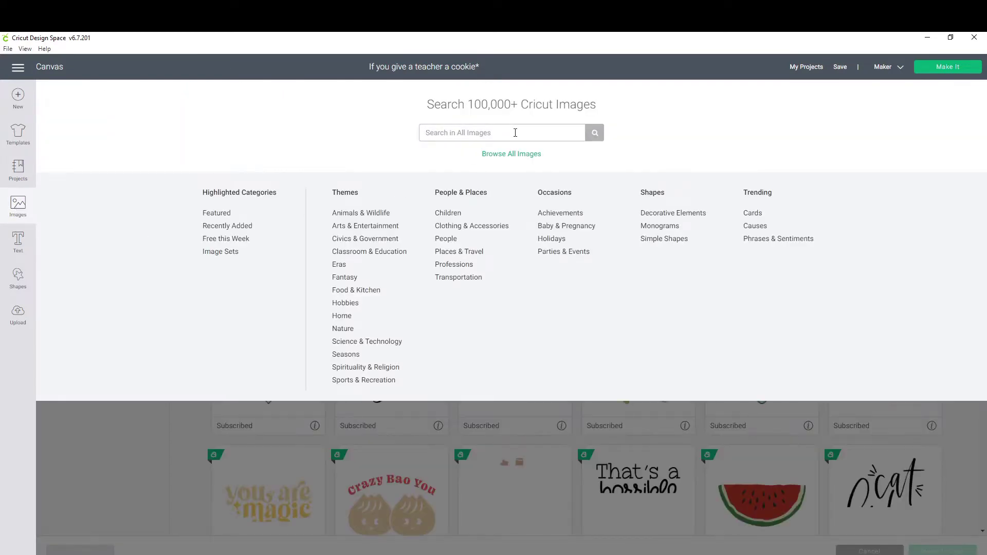
type("tag")
key("Return")
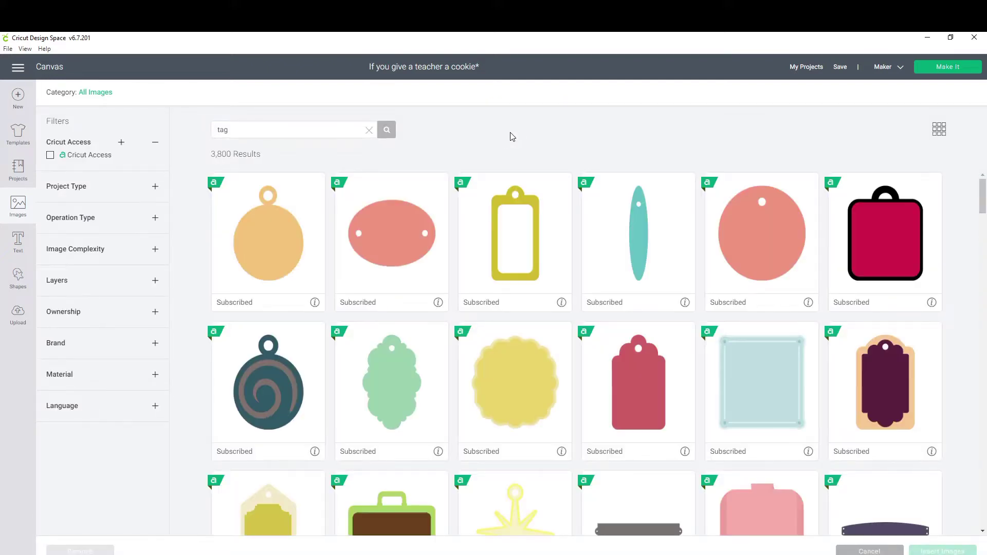
Insert the beige two-layer tag with clipped upper corners and move it to about X 6.4, Y 1.76.
scroll(547, 178, "down", 15)
scroll(547, 190, "down", 20)
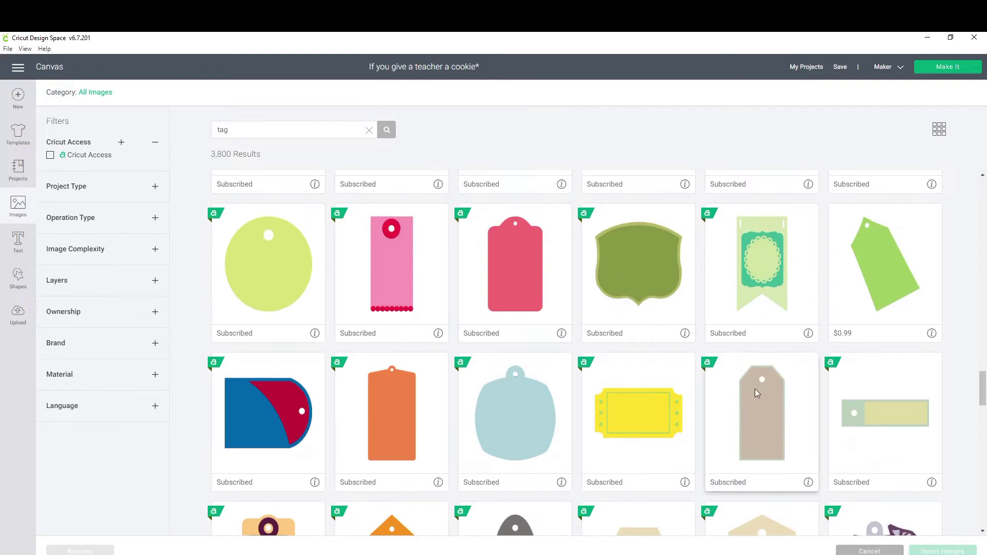
left_click(760, 400)
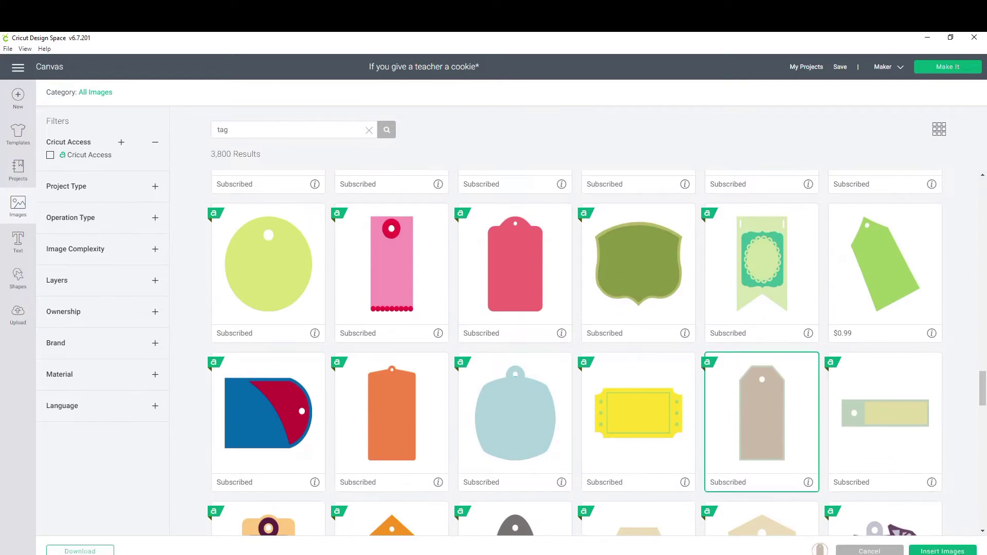
left_click(943, 551)
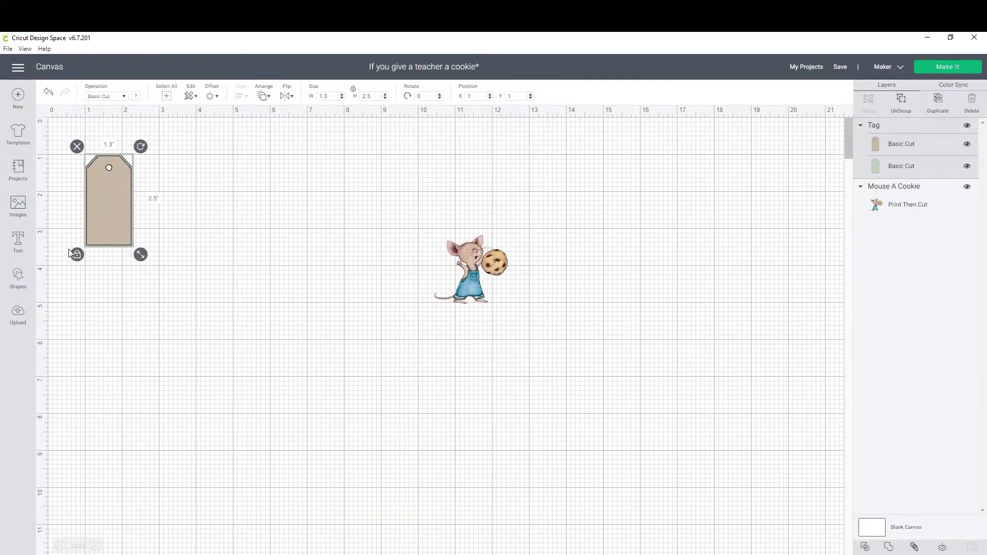
left_click_drag(102, 201, 302, 229)
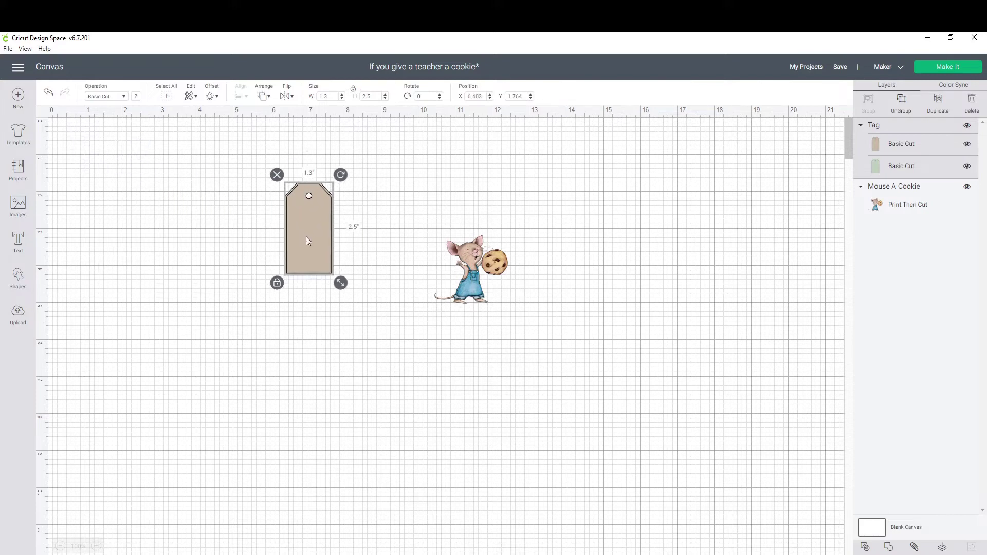
Hide the tag's green backing layer and resize the tag to about 2.2 in wide by 3.6 in high, stretching its width independently.
left_click(967, 168)
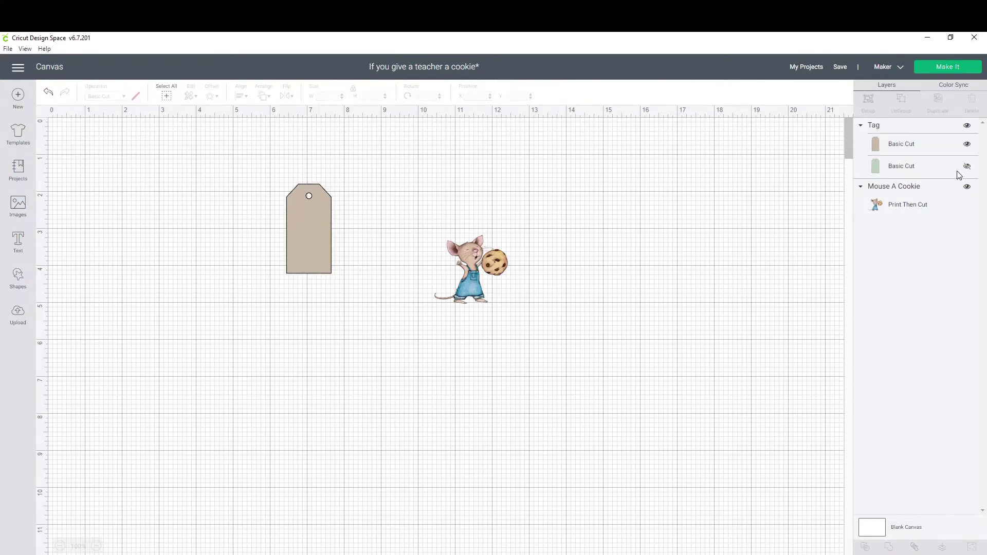
left_click(312, 218)
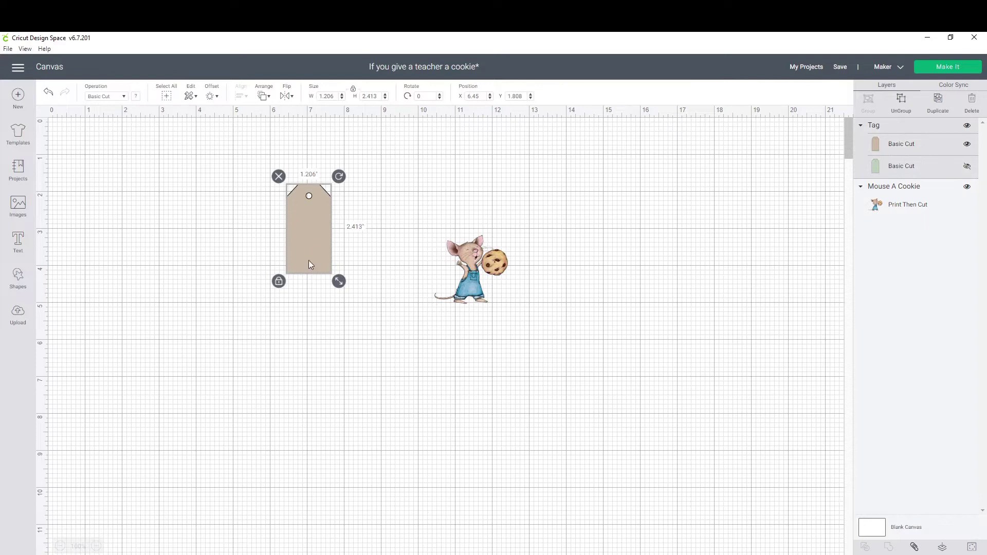
mouse_move(347, 281)
left_mouse_down()
mouse_move(381, 315)
mouse_move(356, 278)
left_mouse_up()
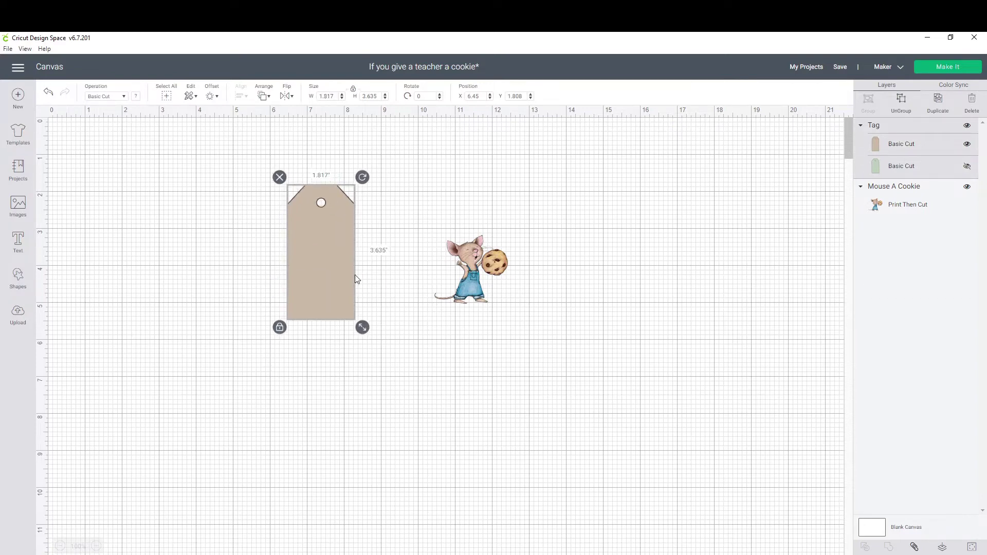
left_click(277, 328)
left_click_drag(364, 329, 379, 328)
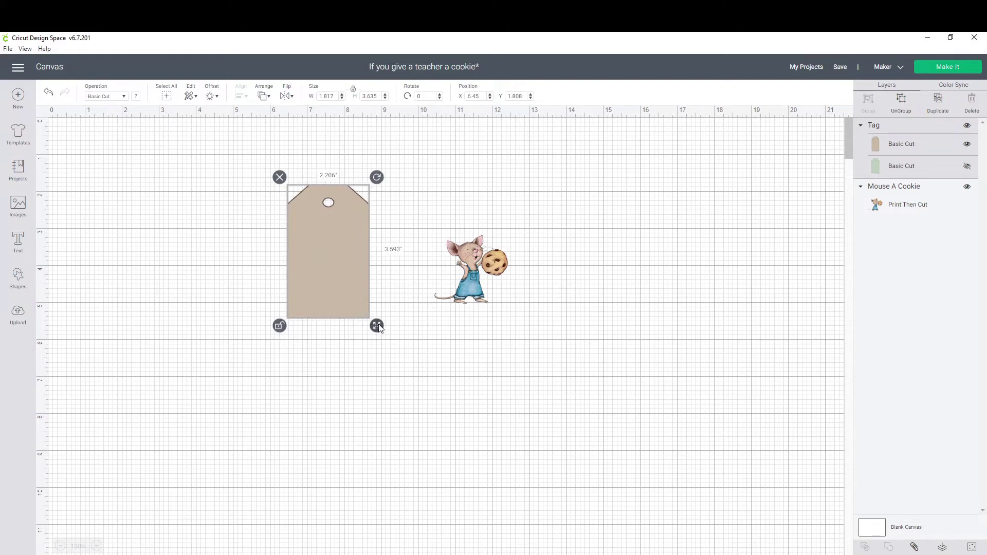
left_click(282, 326)
Change the beige tag layer's material color to white.
left_click(878, 145)
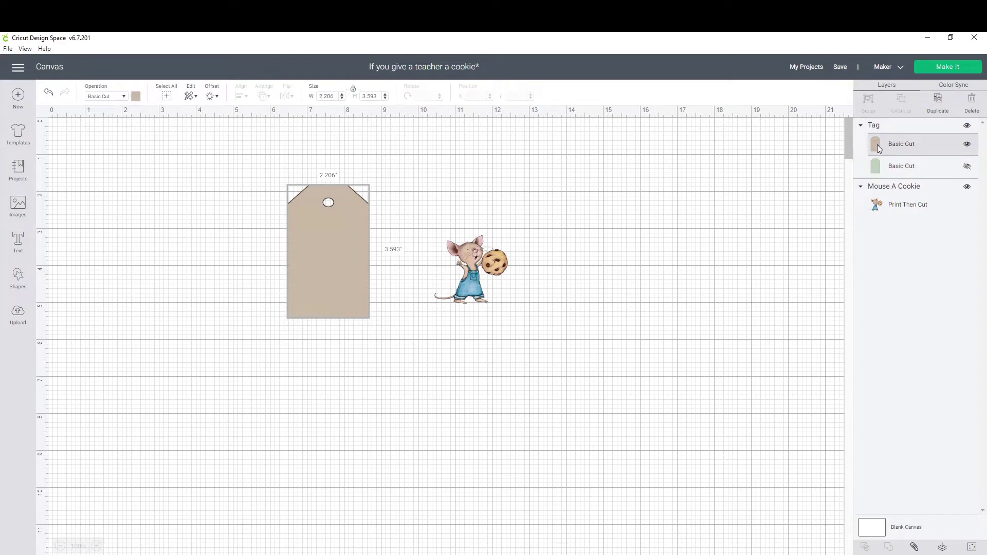
left_click(135, 97)
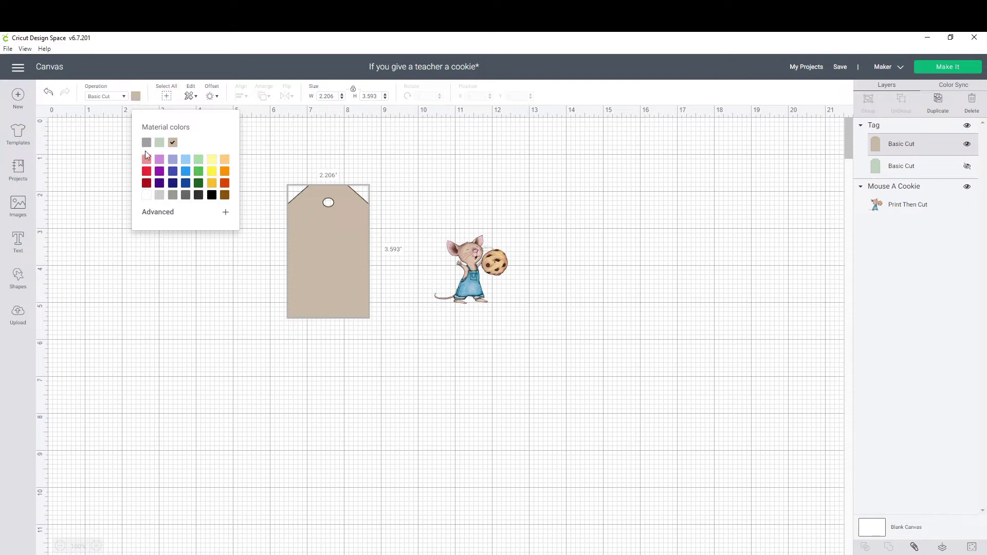
left_click(146, 195)
Move the mouse image onto the lower part of the tag and send the tag to the back.
left_click_drag(467, 257, 333, 277)
left_click(335, 235)
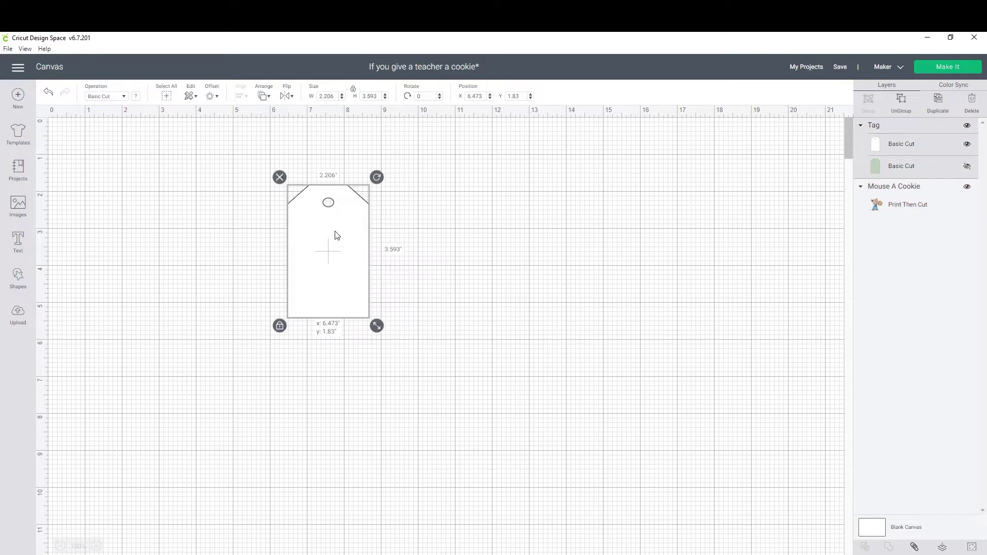
right_click(335, 235)
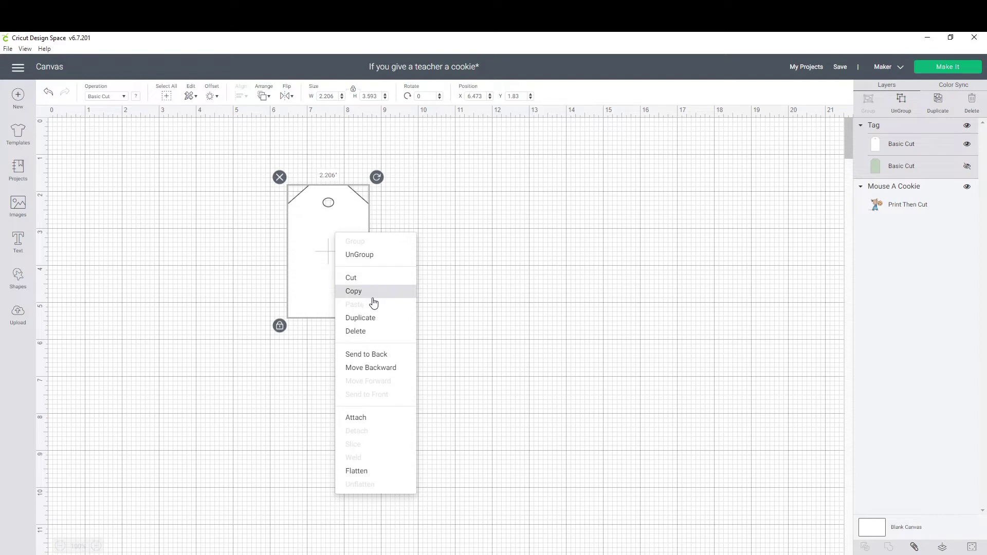
left_click(383, 355)
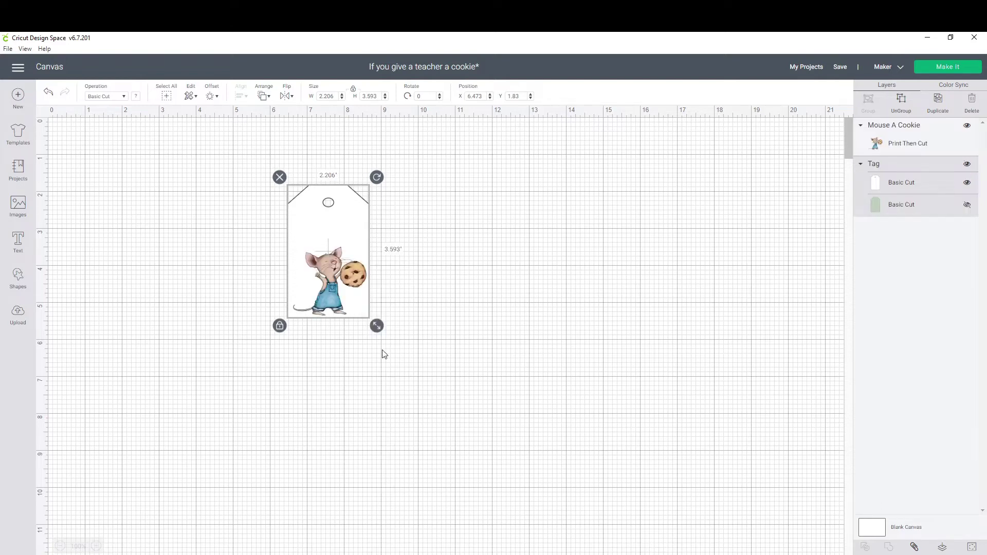
Shrink the mouse image to about 1.26 × 1.19 in and move it off the tag to about X 12.8, Y 3.8.
left_click(331, 274)
left_click_drag(380, 327, 354, 303)
left_click_drag(314, 268, 553, 279)
left_click(431, 278)
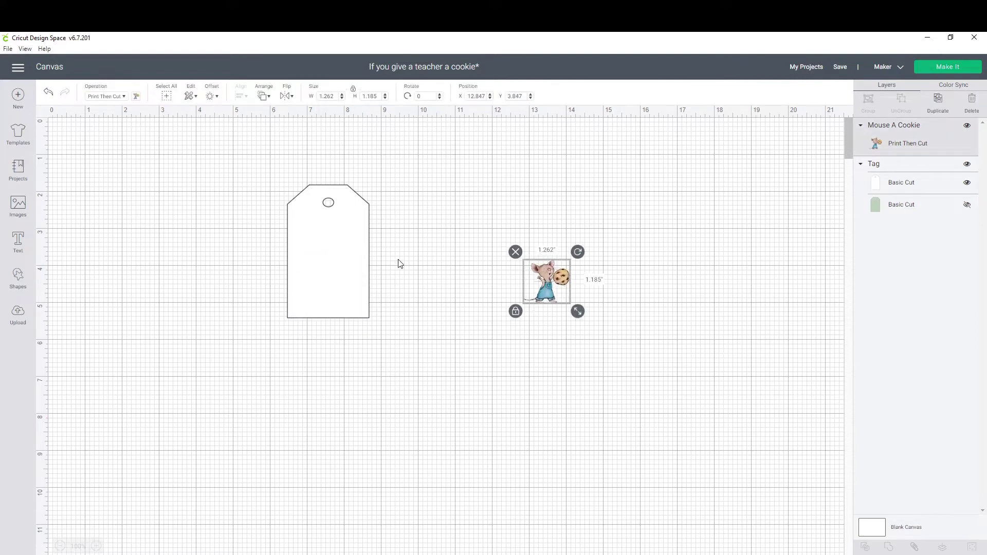
Add a text object and set its font to Kate's ABCs - Baby Girl, found by searching fonts for "baby".
left_click(18, 244)
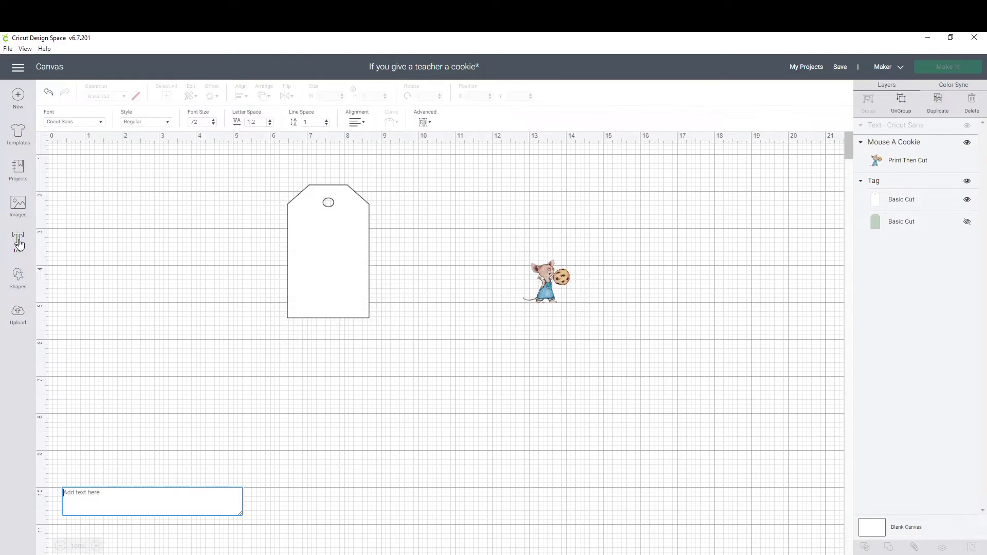
left_click(93, 126)
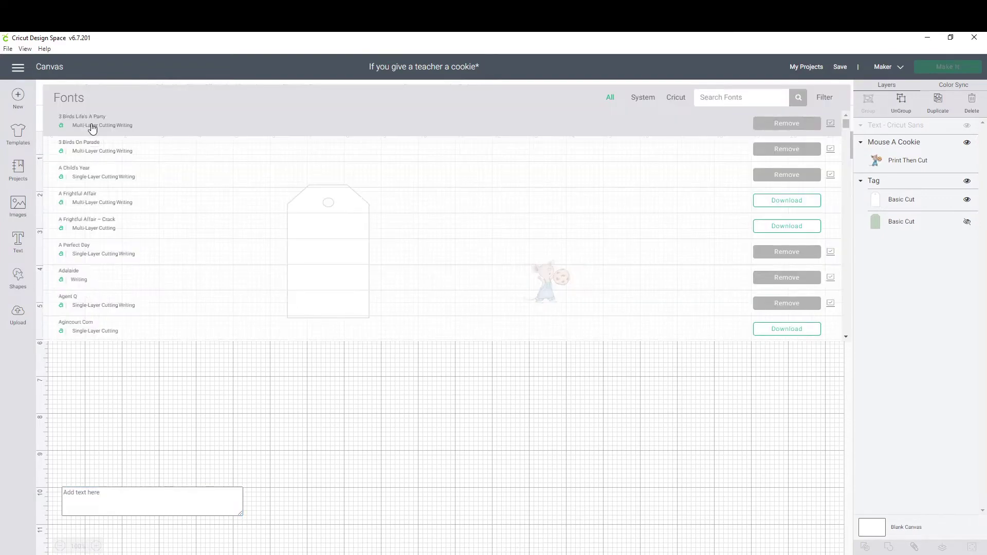
left_click(736, 105)
type("baby")
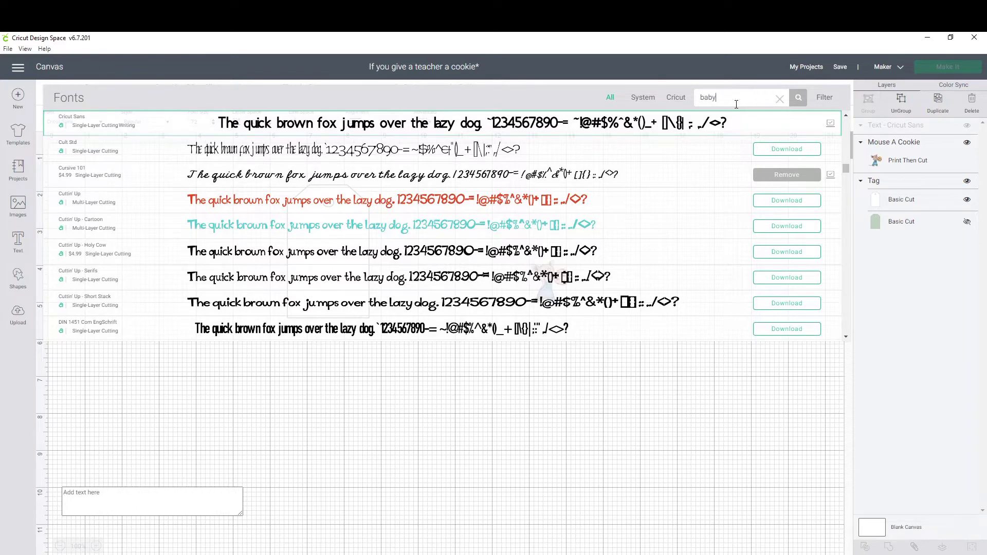
left_click(800, 97)
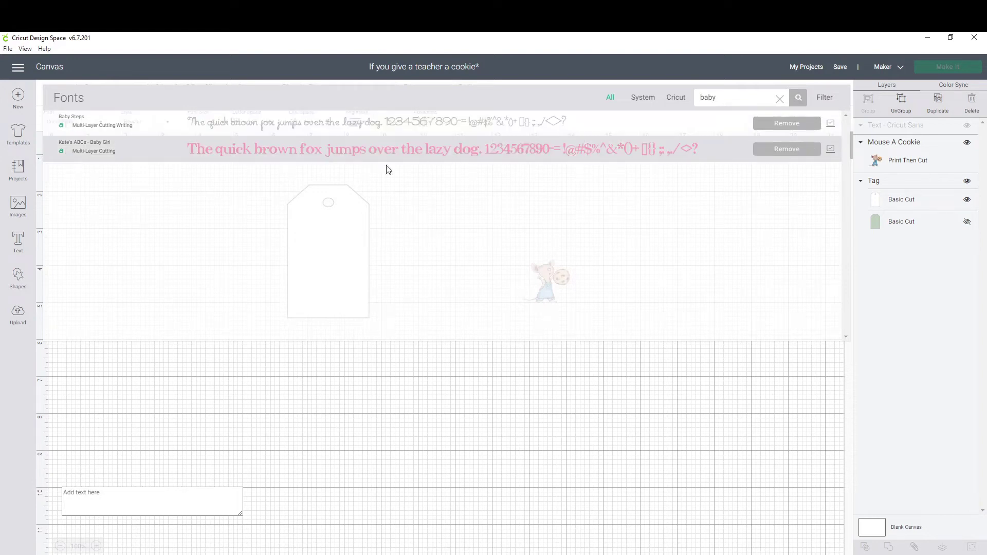
left_click(218, 154)
Enter the text "If you / Give a / Teacher / a Cookie!" on four lines.
left_click(112, 510)
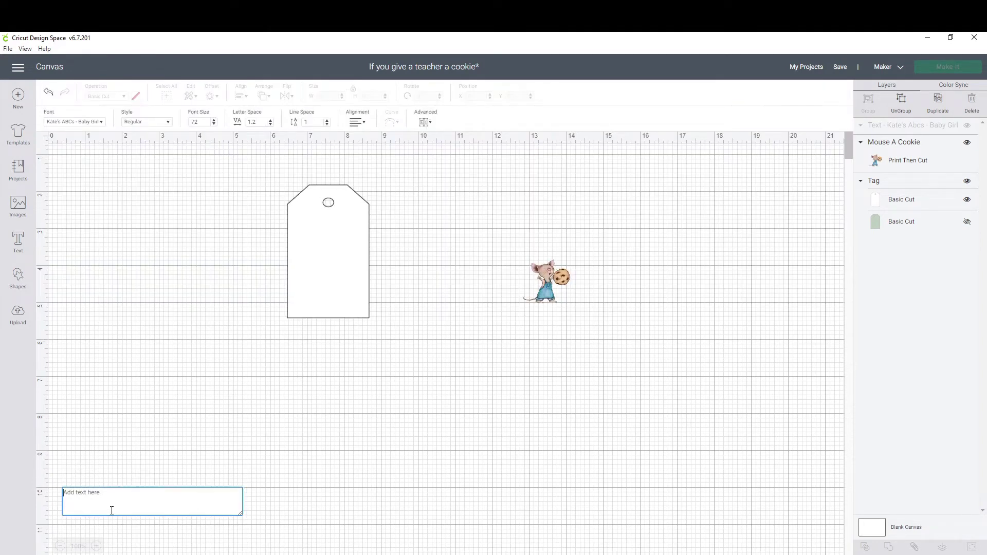
type("If you")
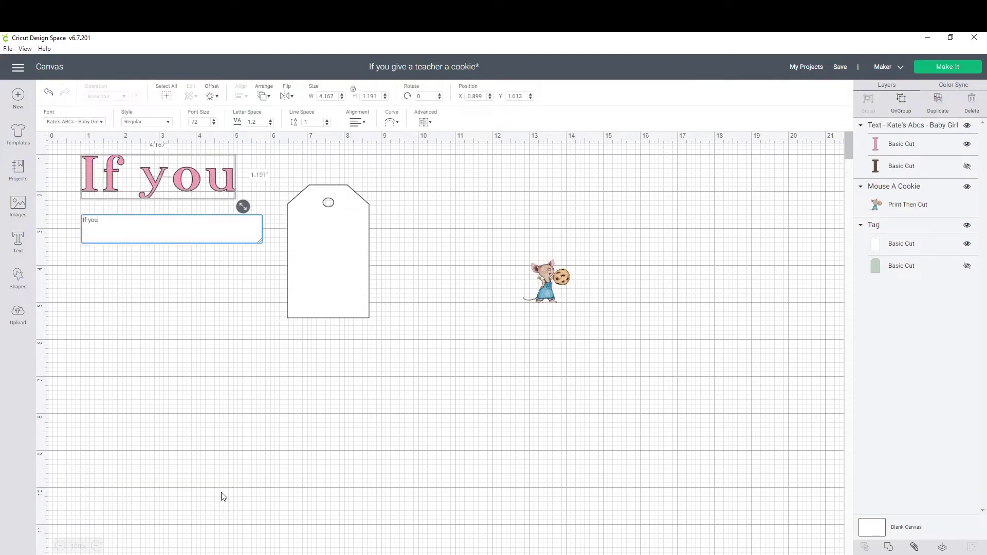
key("Return")
type("Give")
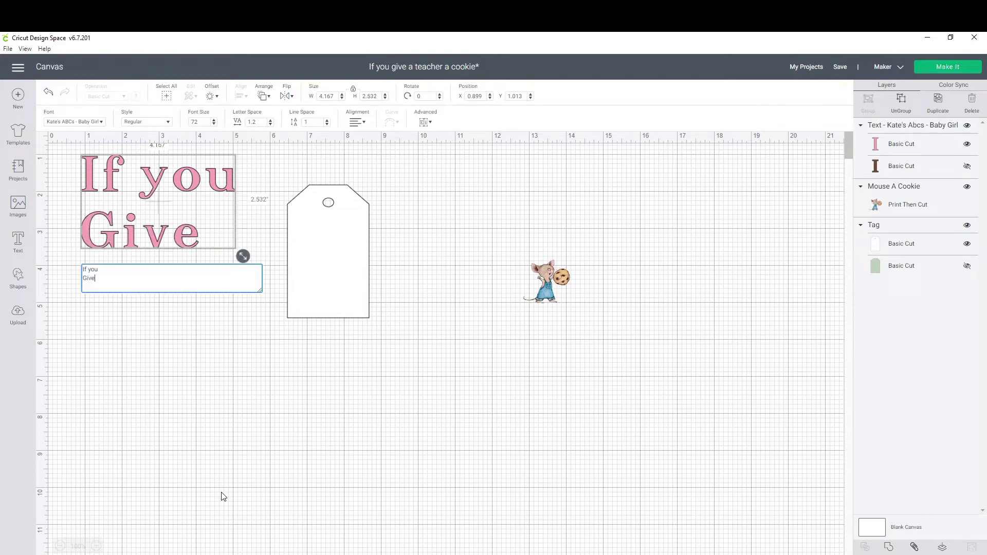
type("a")
key("BackSpace")
type("a ")
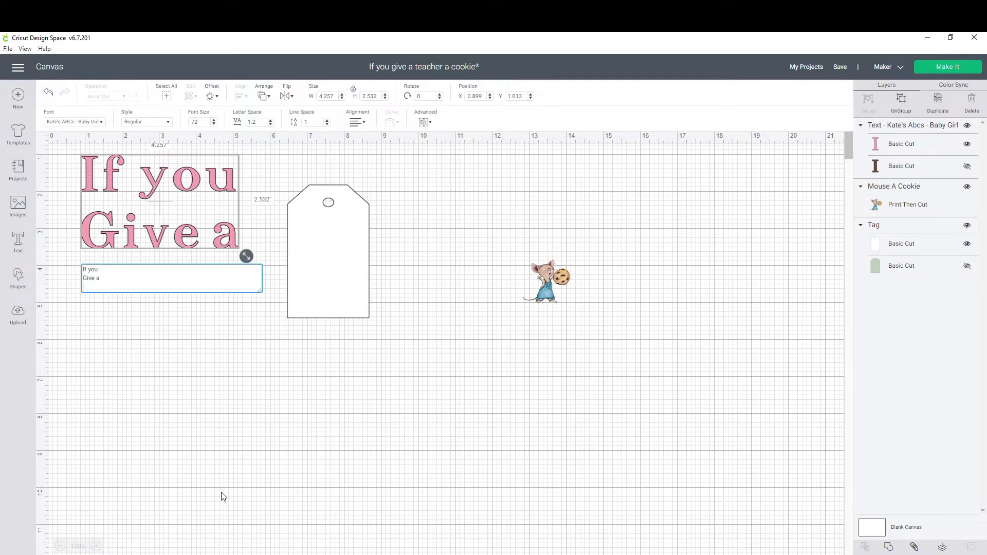
type("Teacher")
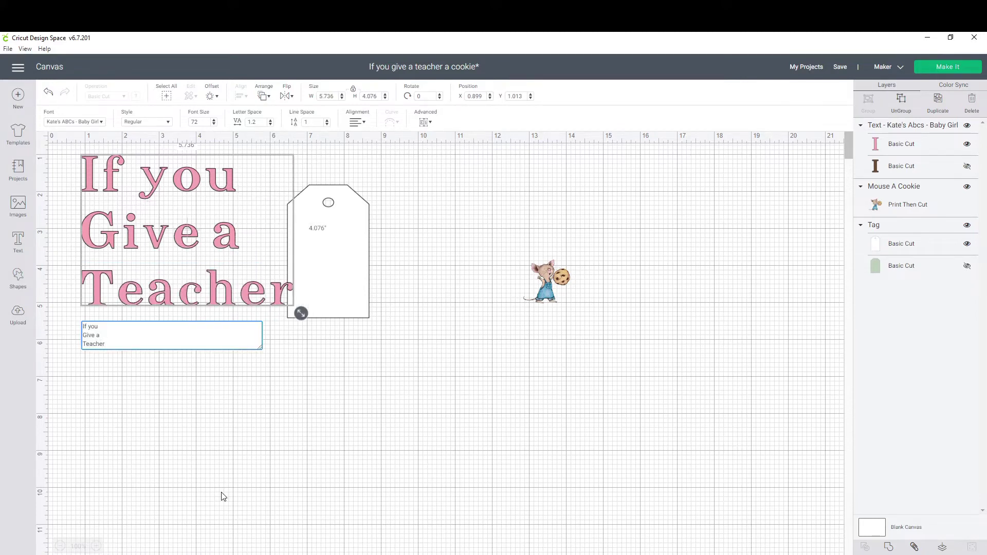
key("Return")
type("a Cooki")
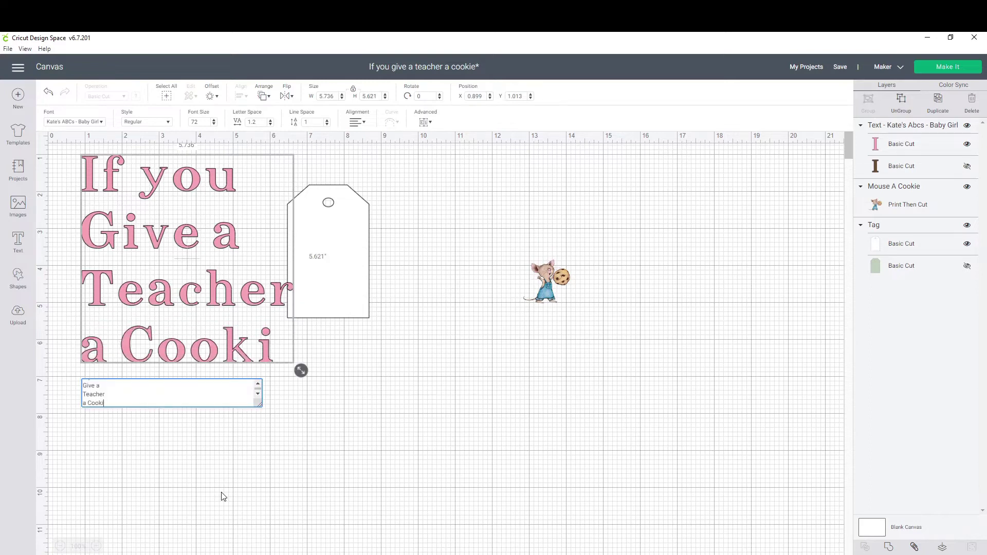
type("e!")
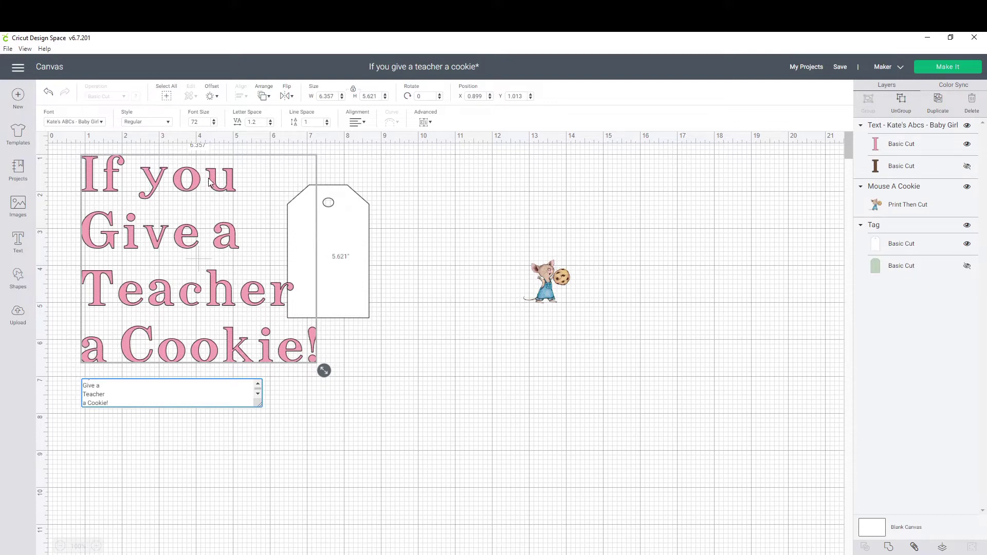
Center-align the four text lines and move the text over the tag to about X 4.7, Y 1.6.
left_click(363, 122)
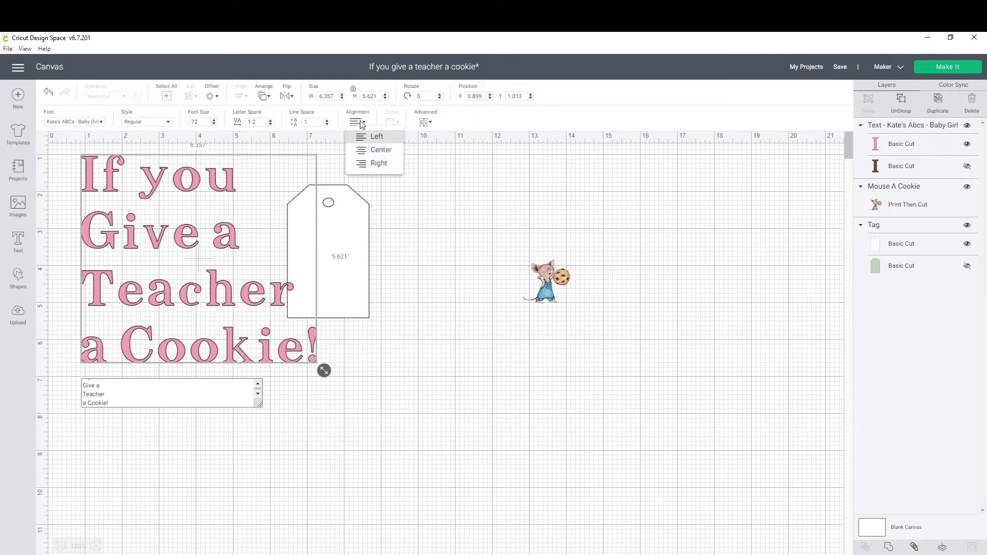
left_click(368, 150)
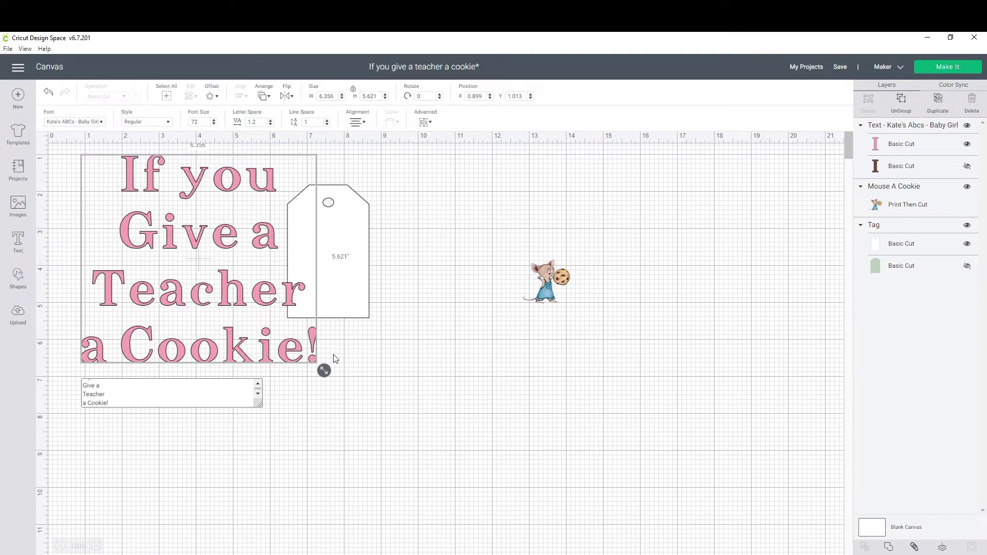
left_click_drag(239, 200, 382, 204)
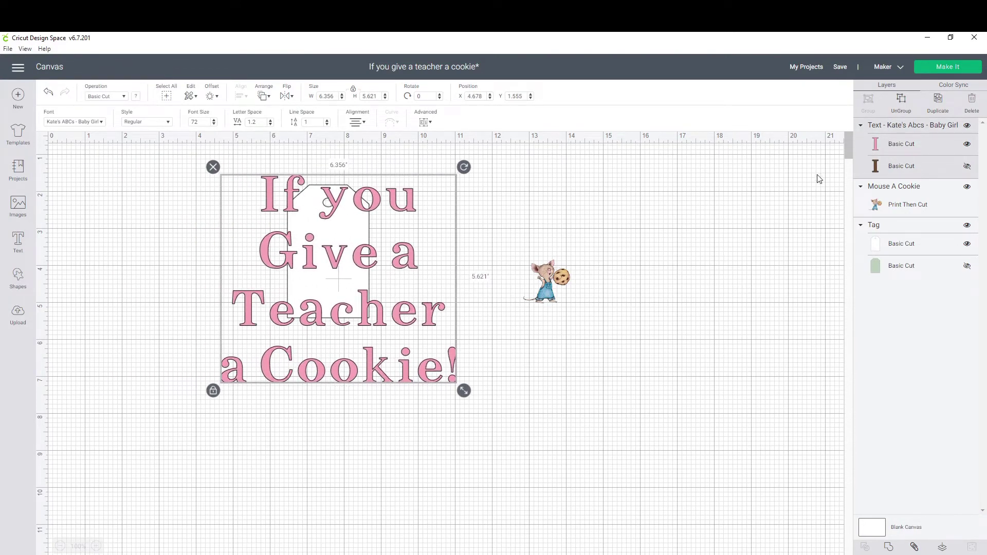
Change the pink text layer's material color to dark charcoal.
left_click(878, 140)
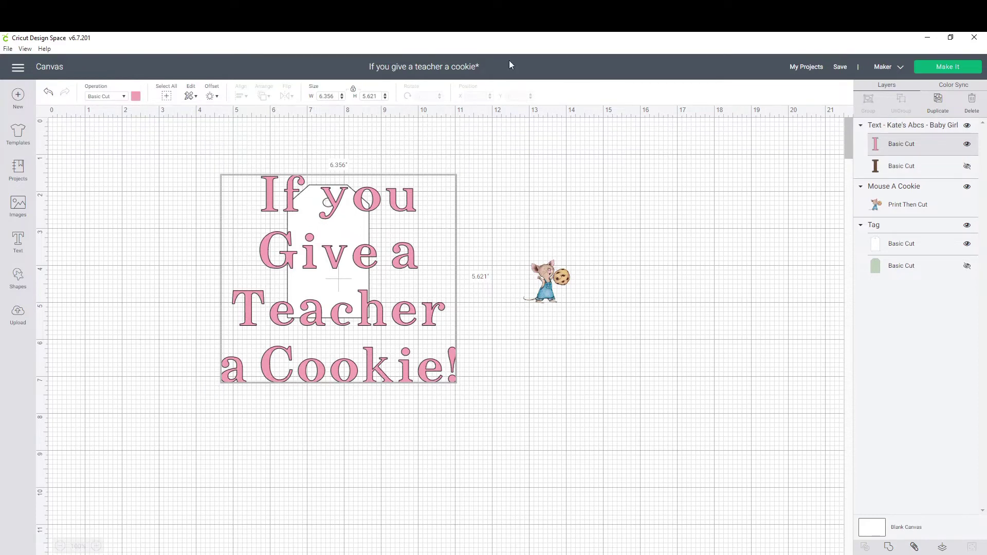
left_click(135, 96)
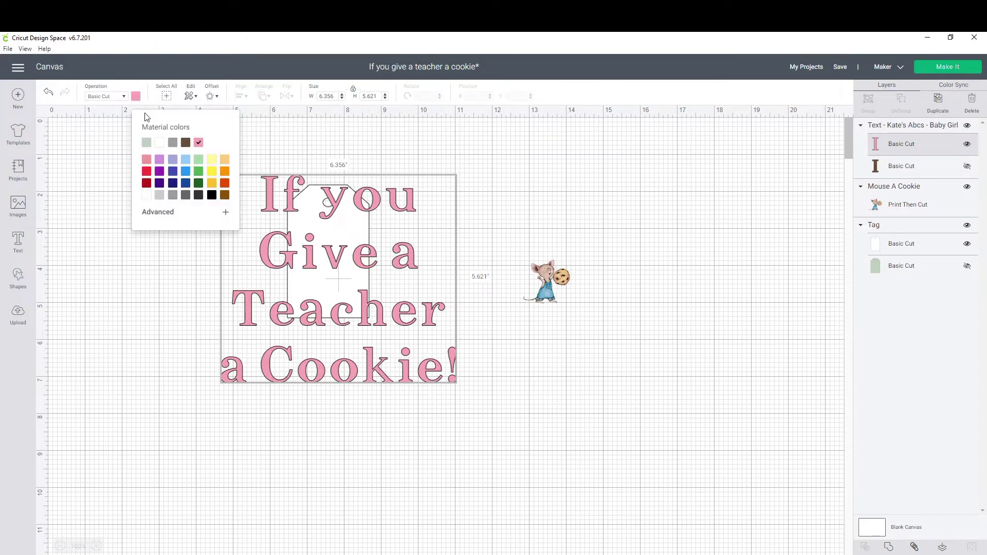
left_click(199, 195)
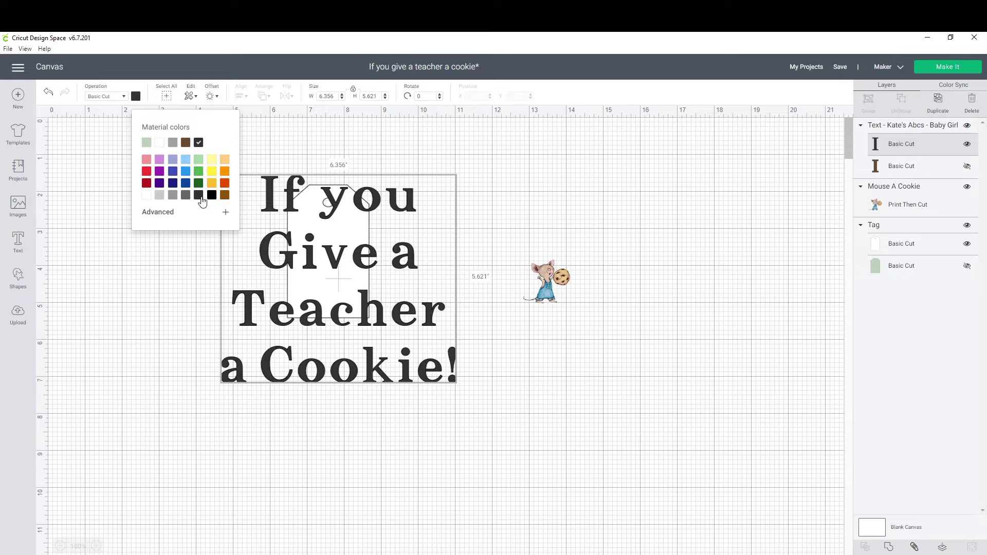
left_click(487, 203)
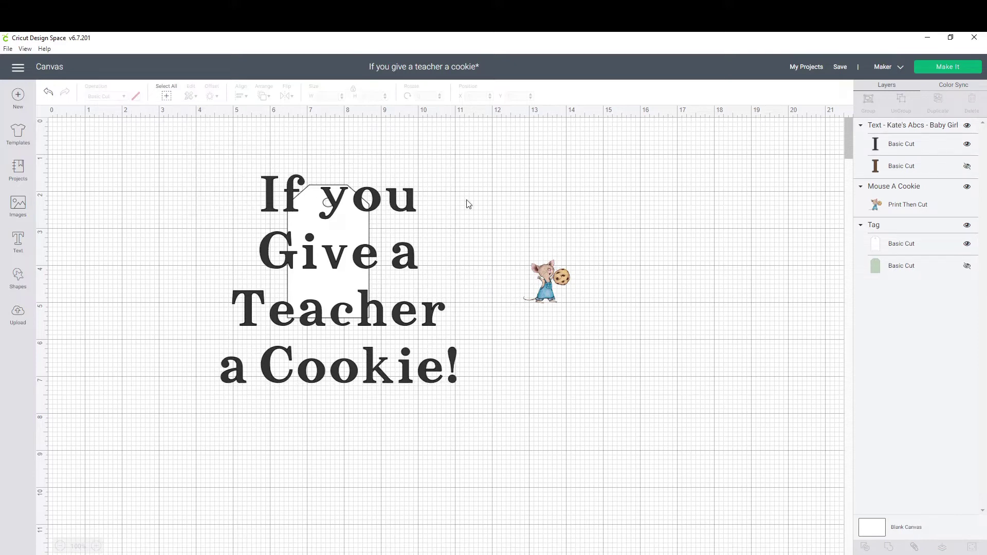
Scale the text down to about 1.85 × 1.64 in and place it on the tag just below the hole.
left_click(422, 364)
left_click_drag(461, 389, 291, 238)
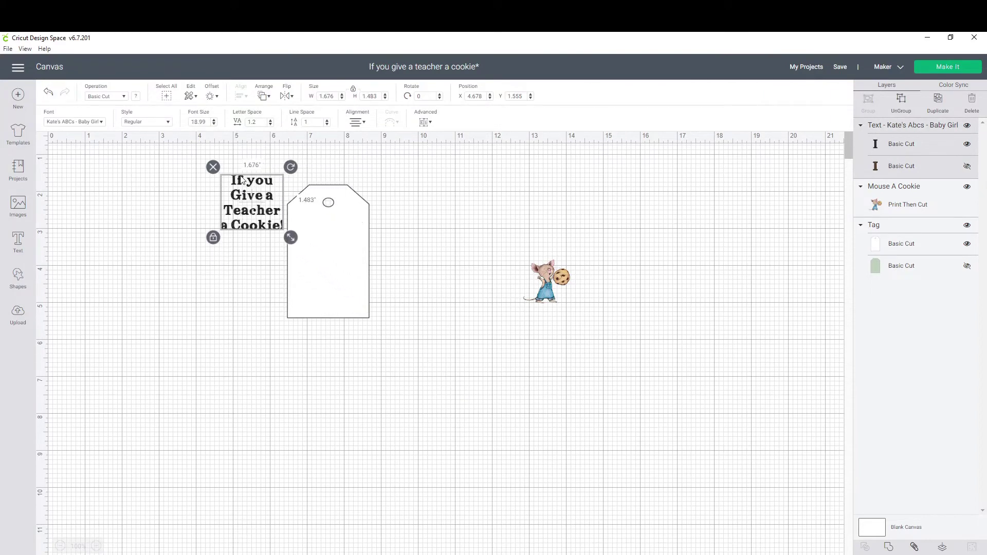
left_click_drag(242, 180, 326, 236)
left_click(419, 279)
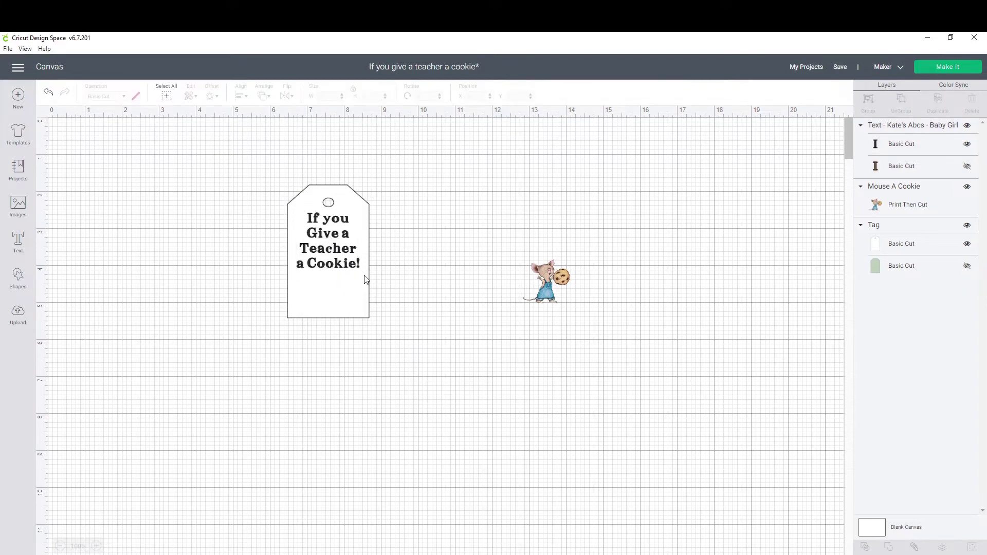
left_click(353, 265)
left_click_drag(366, 277, 373, 282)
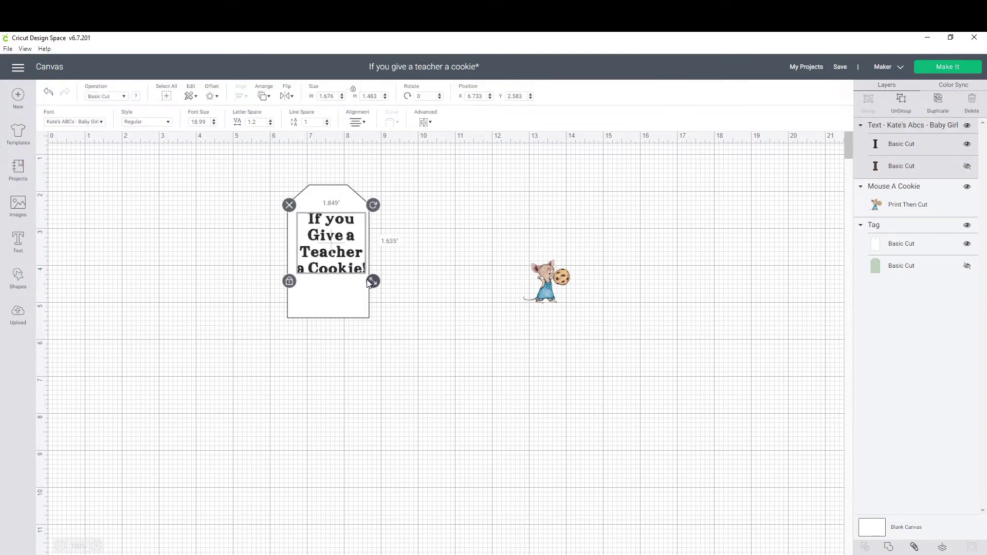
Center the text horizontally on the tag.
left_click_drag(328, 240, 327, 239)
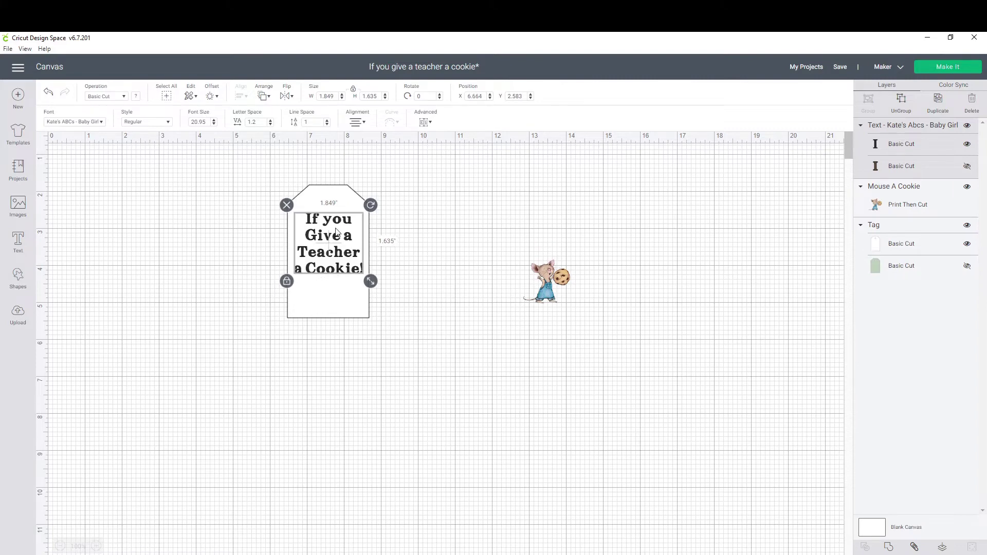
left_click(425, 265)
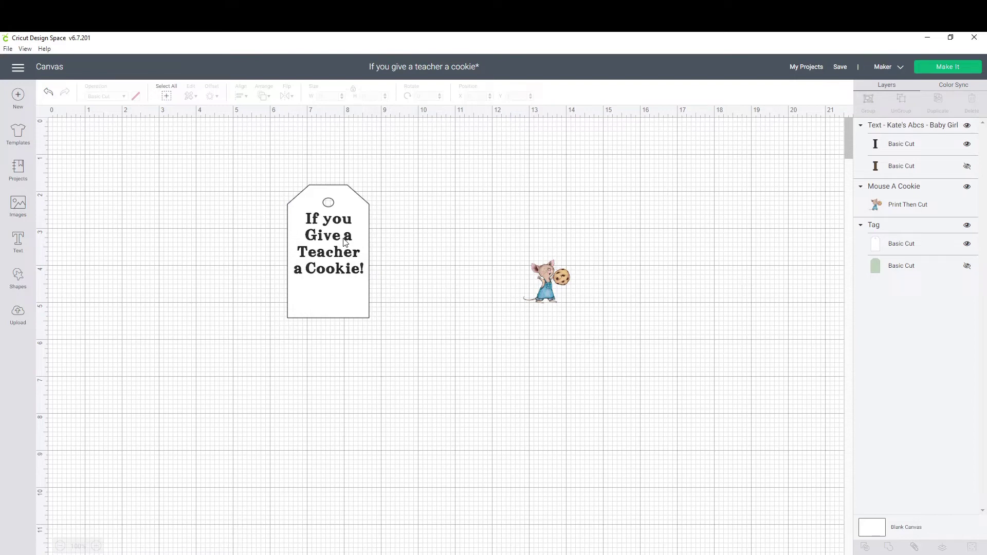
left_click_drag(251, 169, 406, 346)
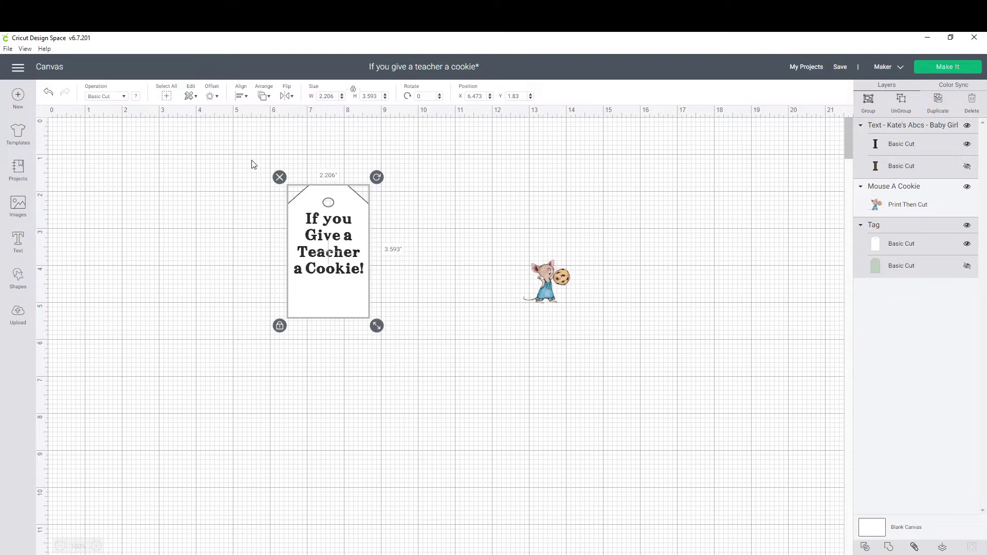
left_click_drag(251, 161, 427, 352)
left_click_drag(258, 181, 410, 344)
left_click(247, 96)
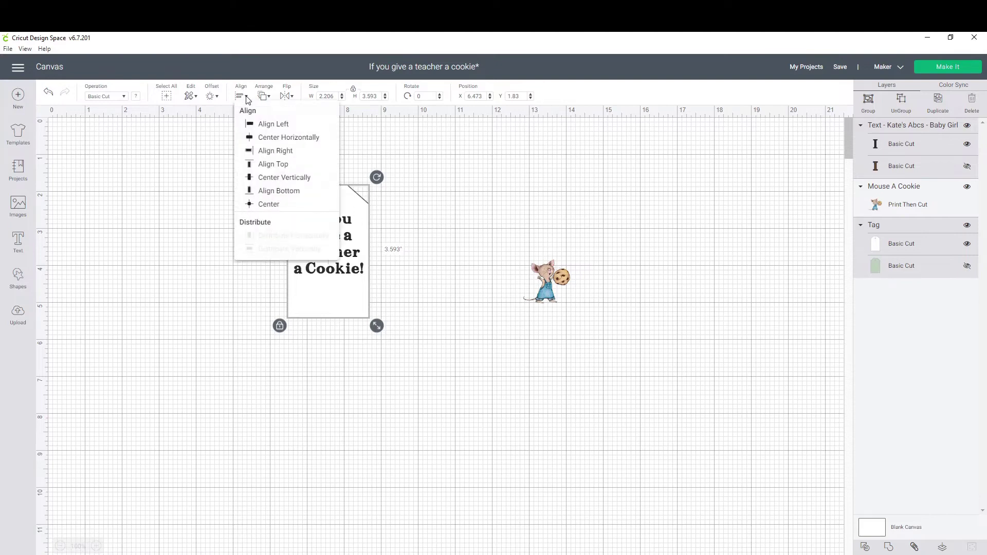
left_click(278, 139)
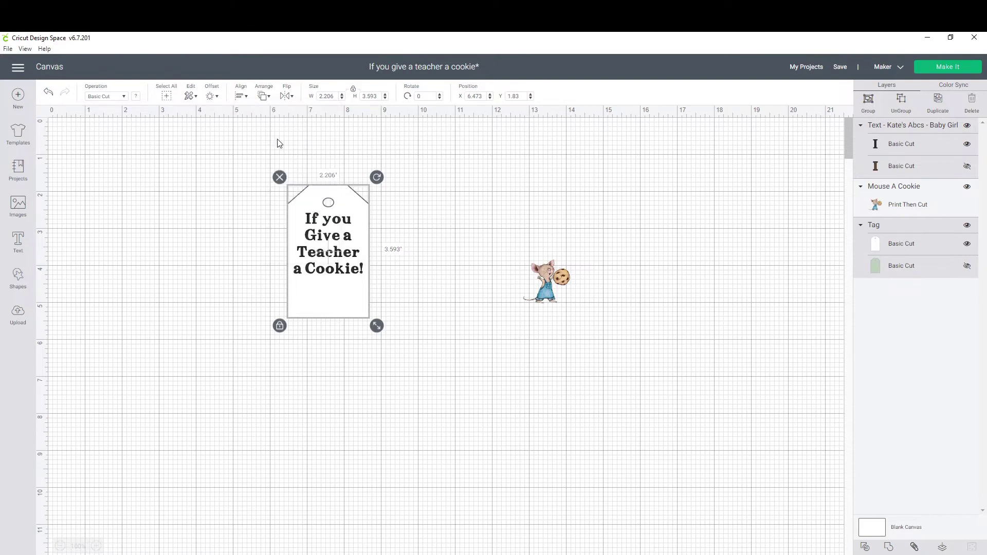
left_click(406, 232)
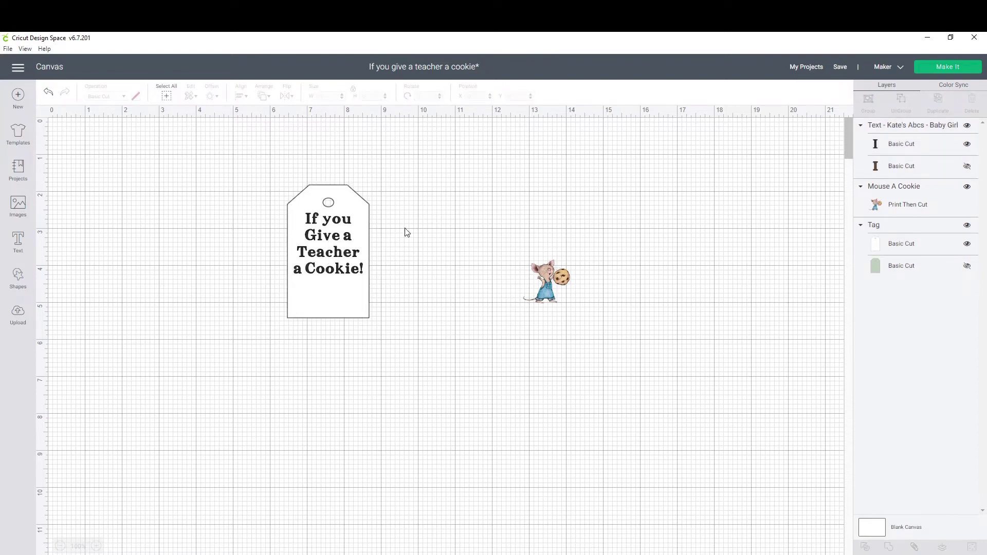
Remove the exclamation mark from the end of the tag text.
double_click(361, 266)
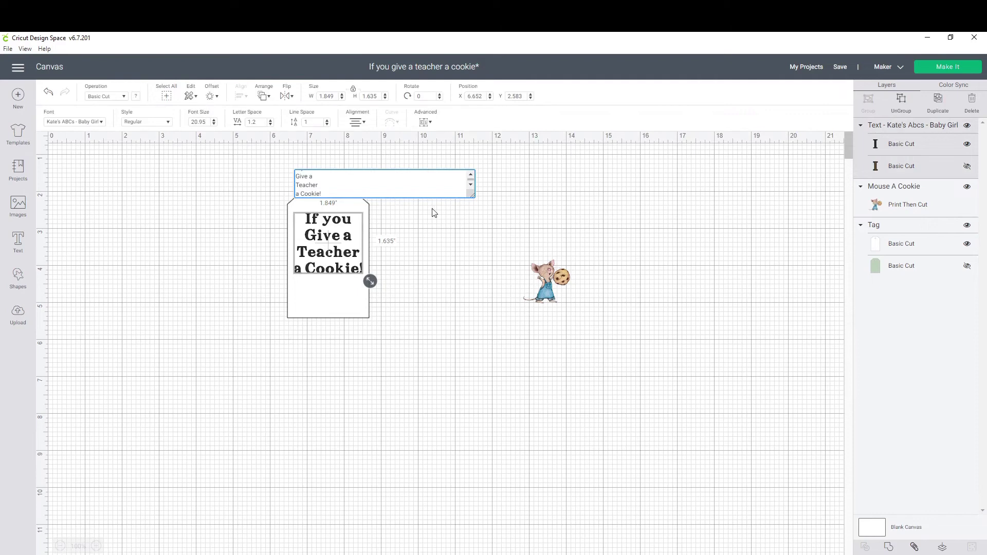
key("BackSpace")
left_click(443, 238)
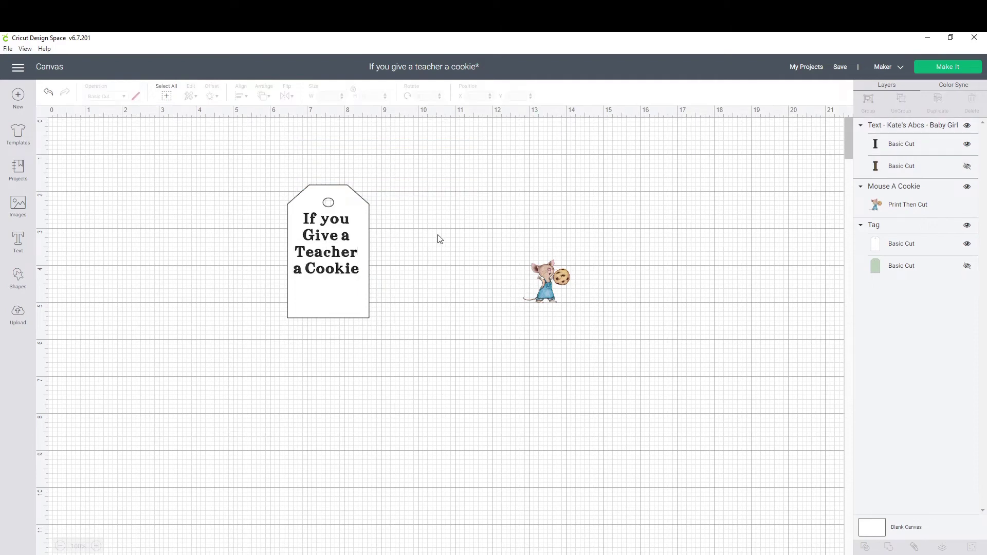
Center the shortened text horizontally on the tag and flatten both into one Print Then Cut layer.
left_click_drag(269, 178, 401, 341)
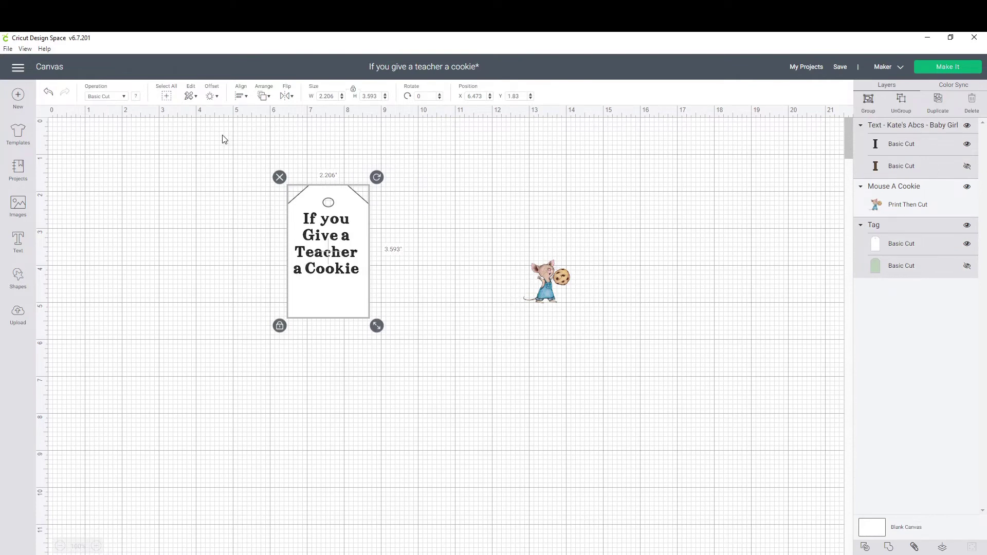
left_click(241, 97)
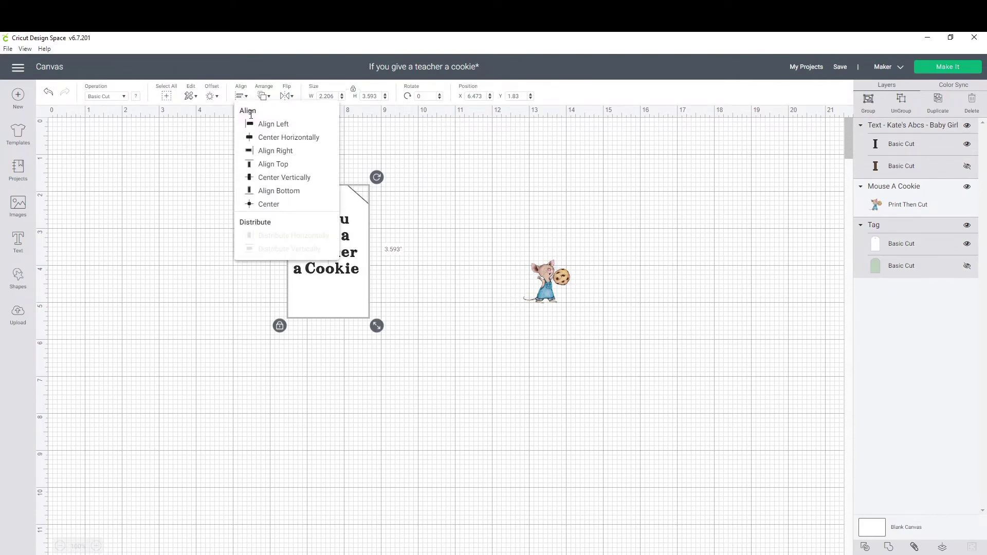
left_click(252, 137)
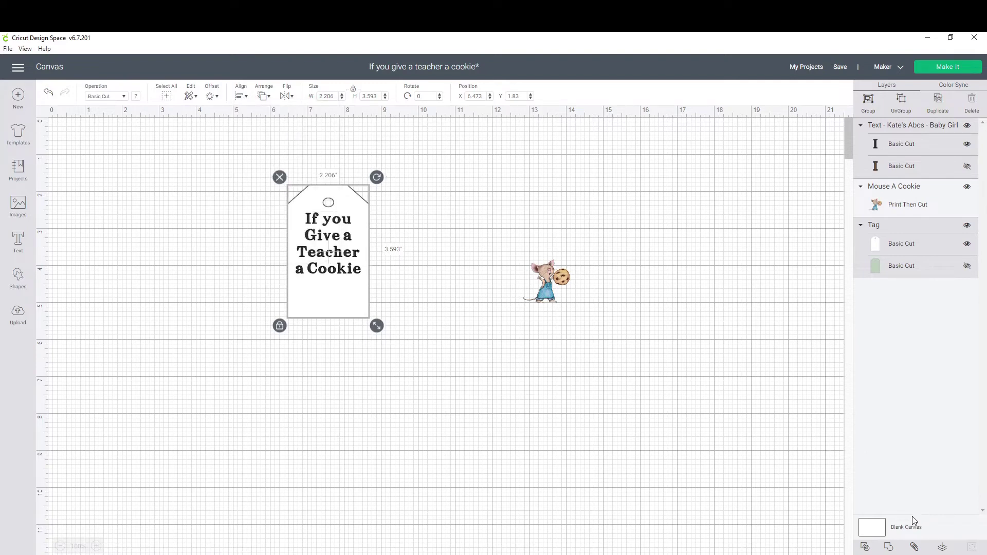
left_click(942, 548)
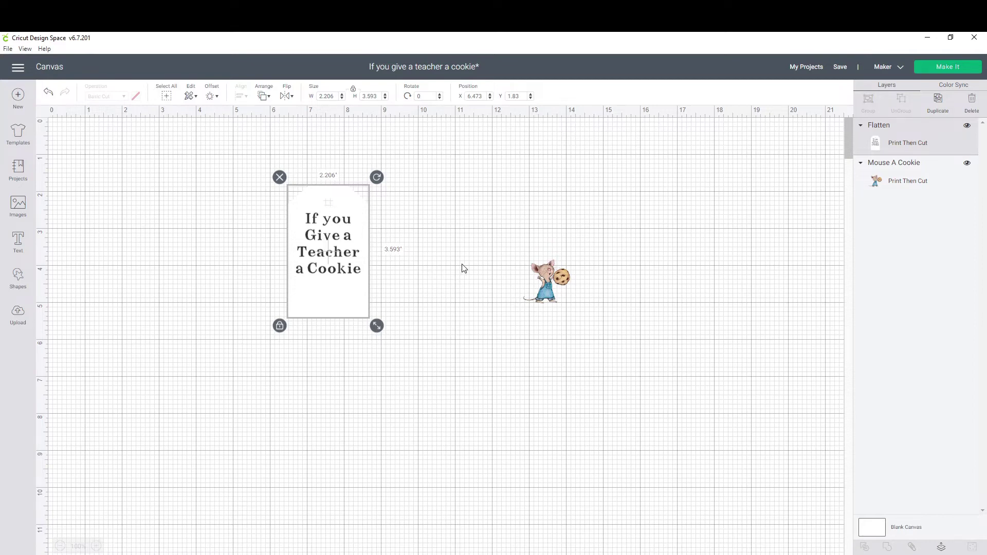
Place the mouse image on the tag below the text and send the flattened tag to the back.
left_click_drag(544, 284, 324, 293)
left_click(323, 246)
right_click(323, 247)
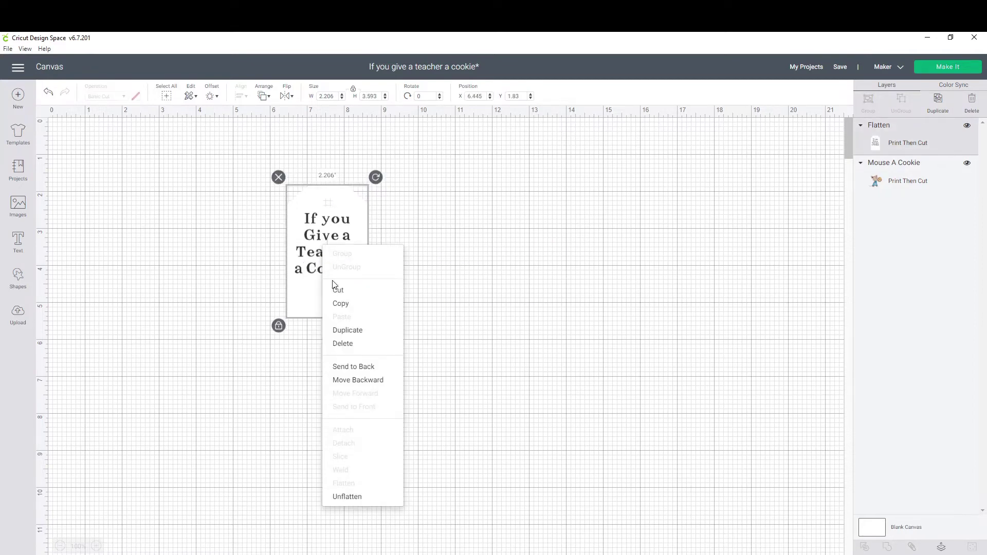
left_click(366, 367)
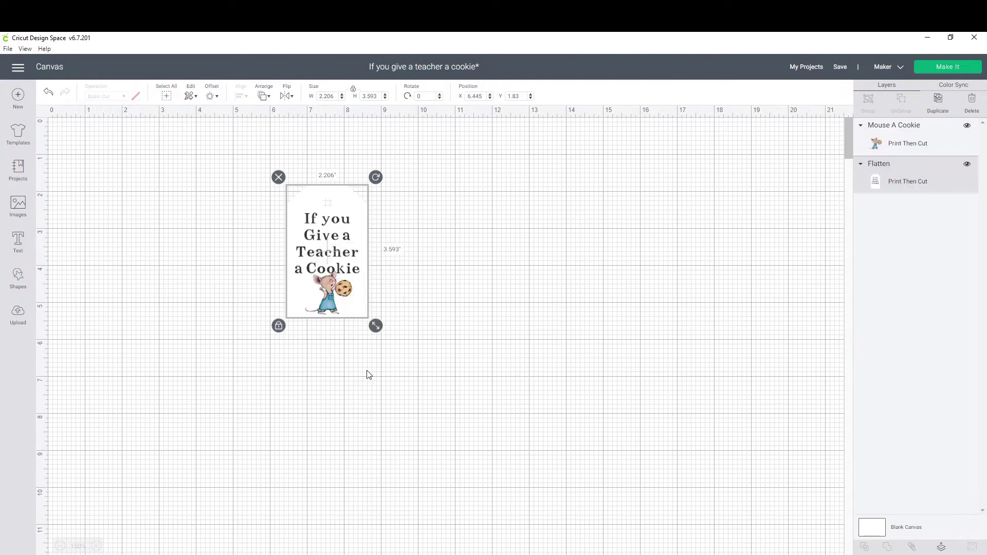
left_click(328, 289)
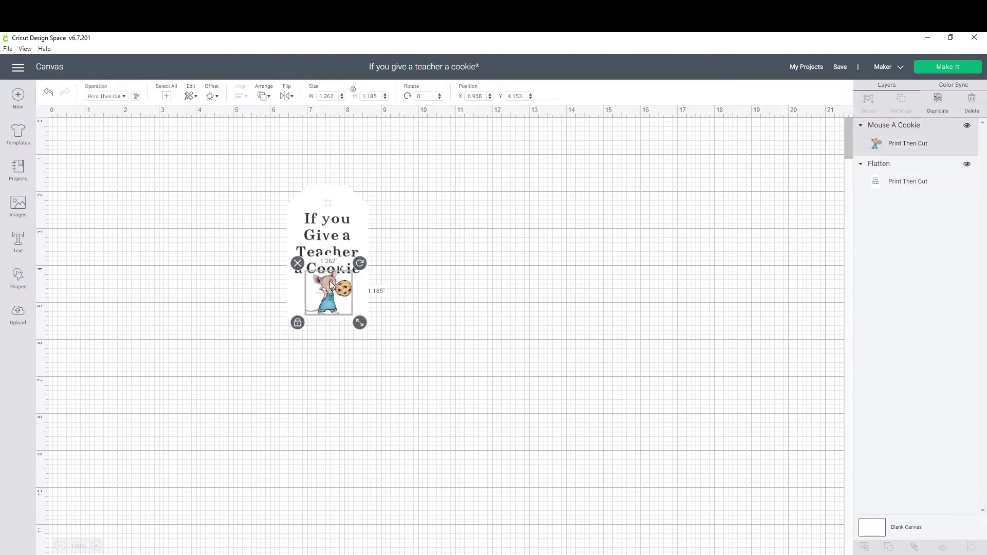
Enlarge the flattened tag to about 2.37 × 3.87 in and reposition the mouse image centered just below the text.
left_click(351, 206)
left_click_drag(375, 326, 380, 333)
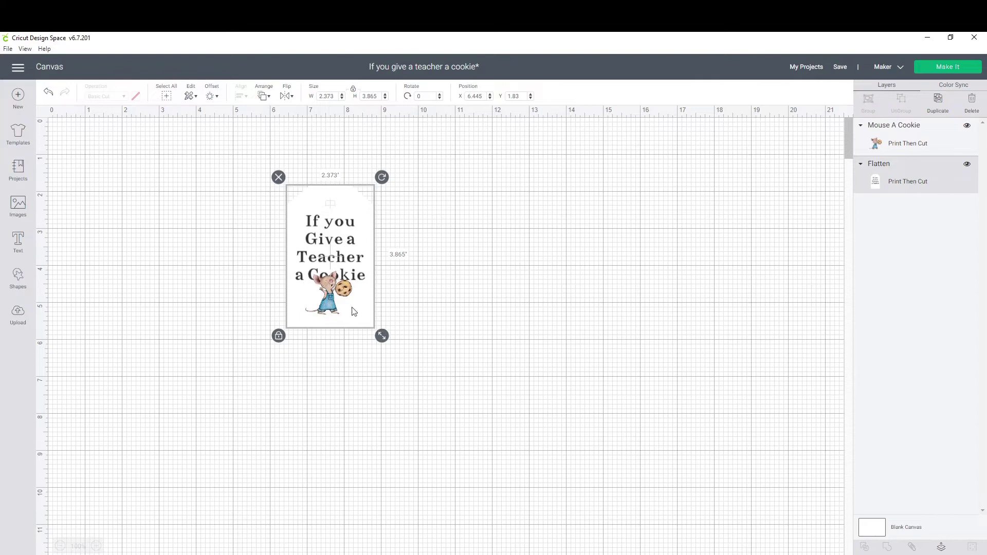
left_click_drag(325, 296, 330, 306)
left_click(444, 303)
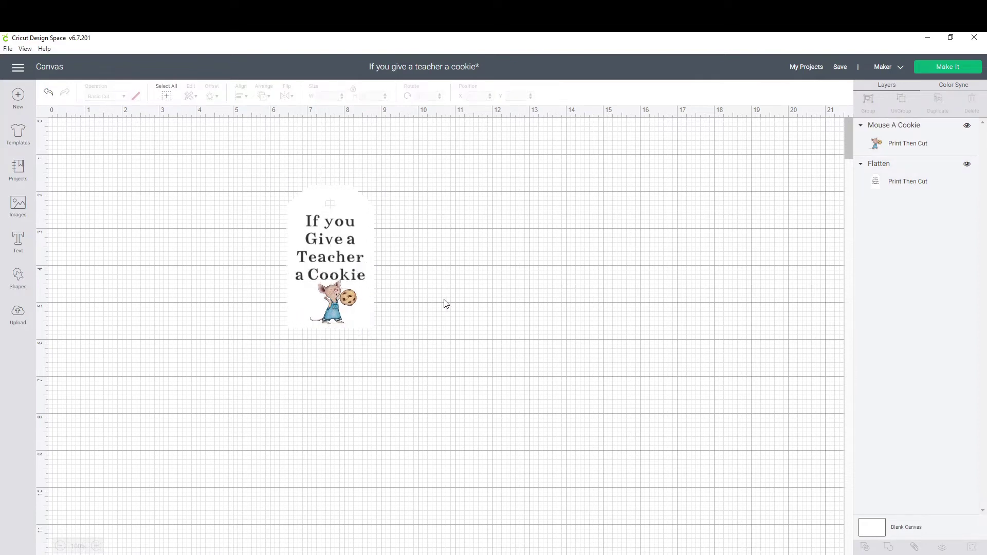
left_click(334, 297)
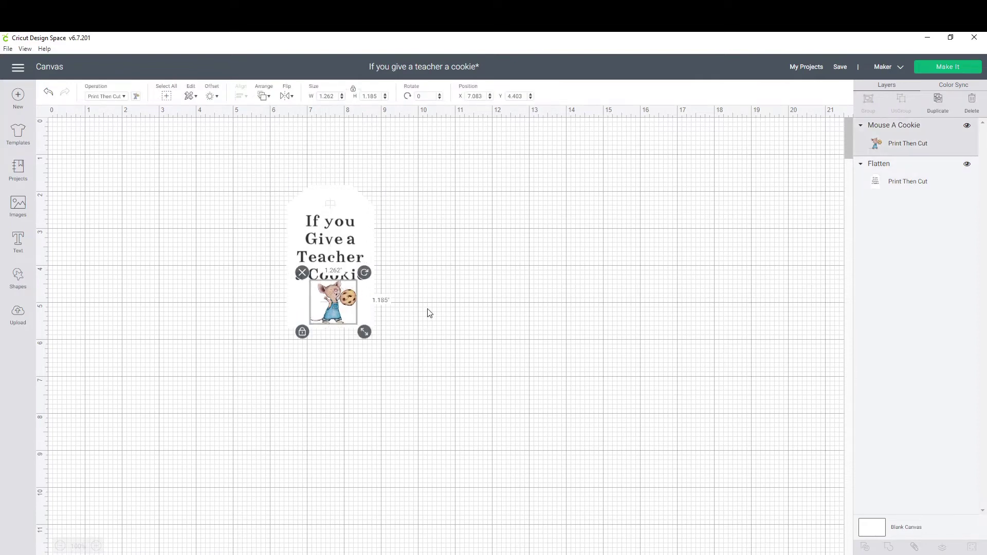
Unflatten the tag and flatten the tag, text and mouse image together into a single Print Then Cut layer.
left_click_drag(262, 185, 439, 341)
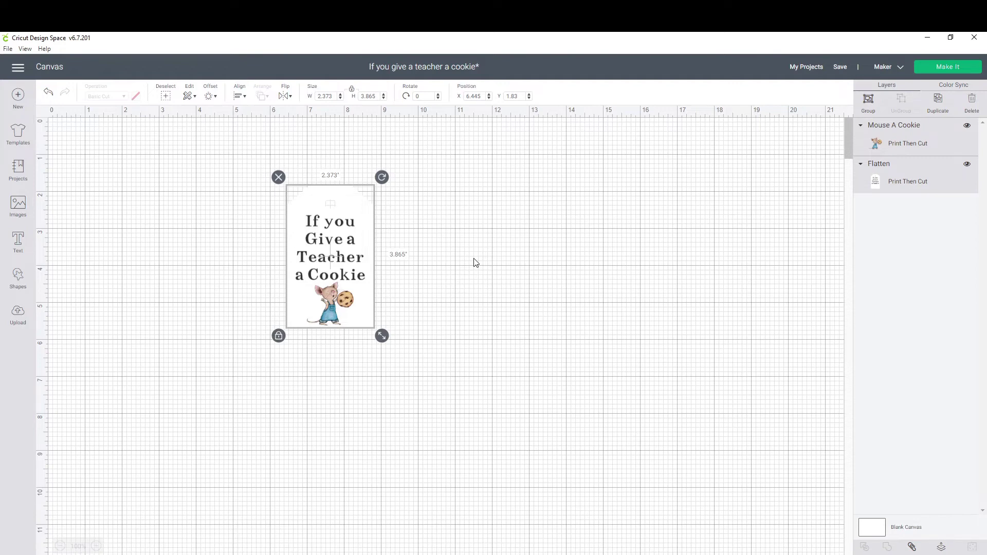
left_click(942, 548)
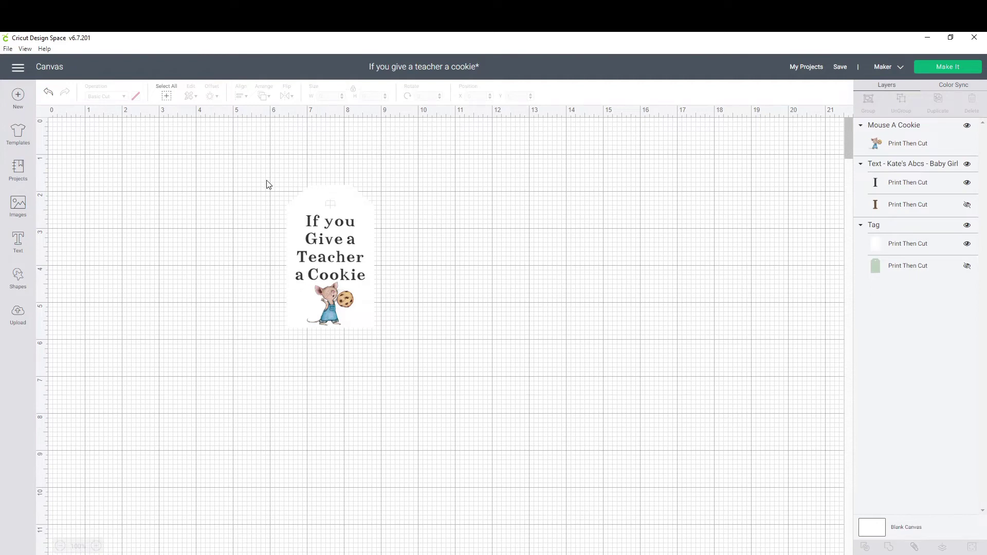
left_click_drag(266, 180, 397, 342)
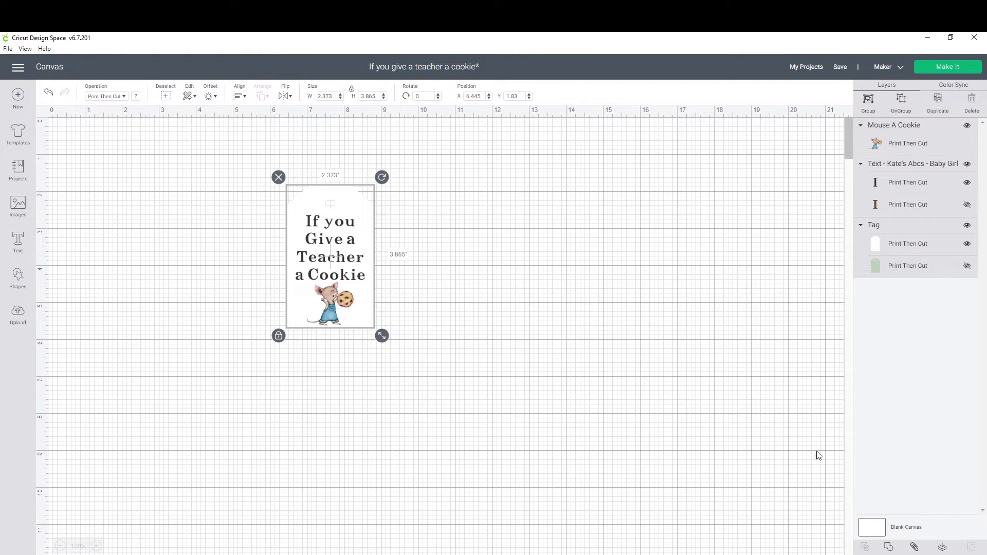
left_click(943, 548)
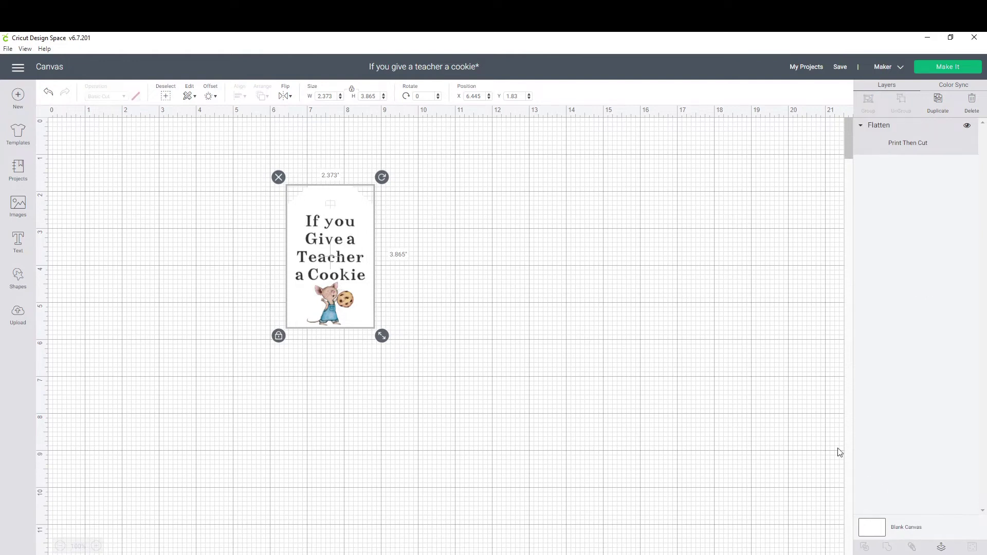
Move the flattened tag to about X 2.8, Y 1.7 and add a white 3.111 in square beside it.
left_click_drag(356, 253, 222, 246)
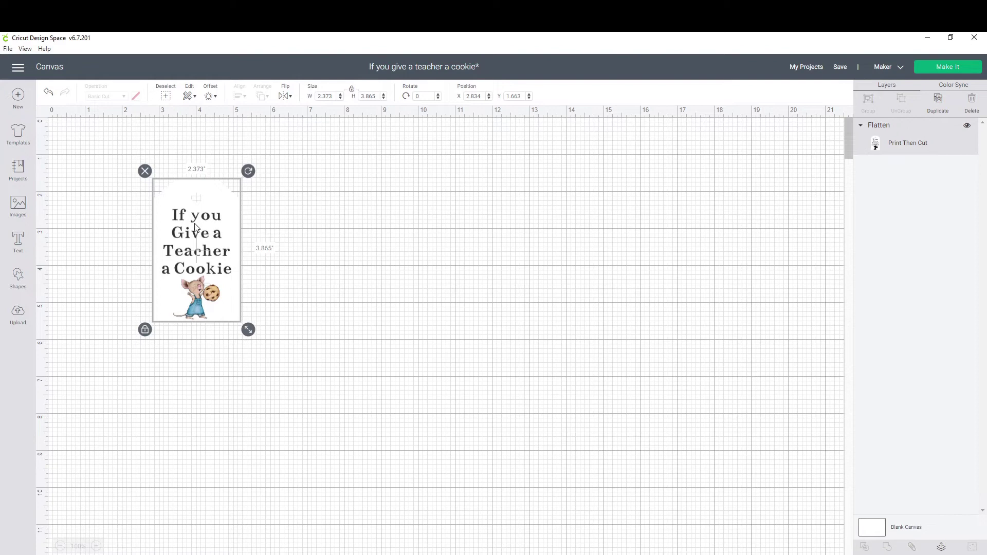
left_click(18, 277)
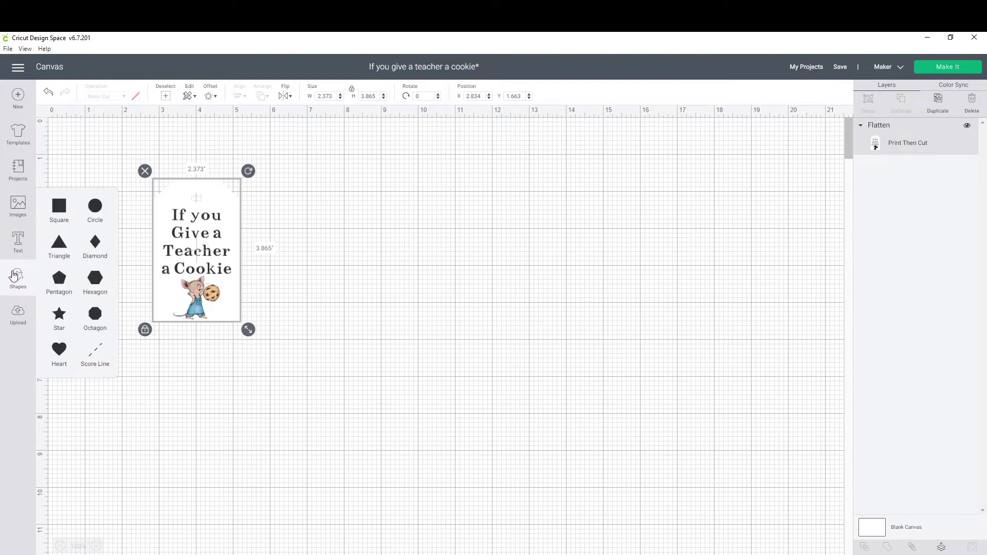
left_click(60, 205)
left_click_drag(162, 174, 367, 233)
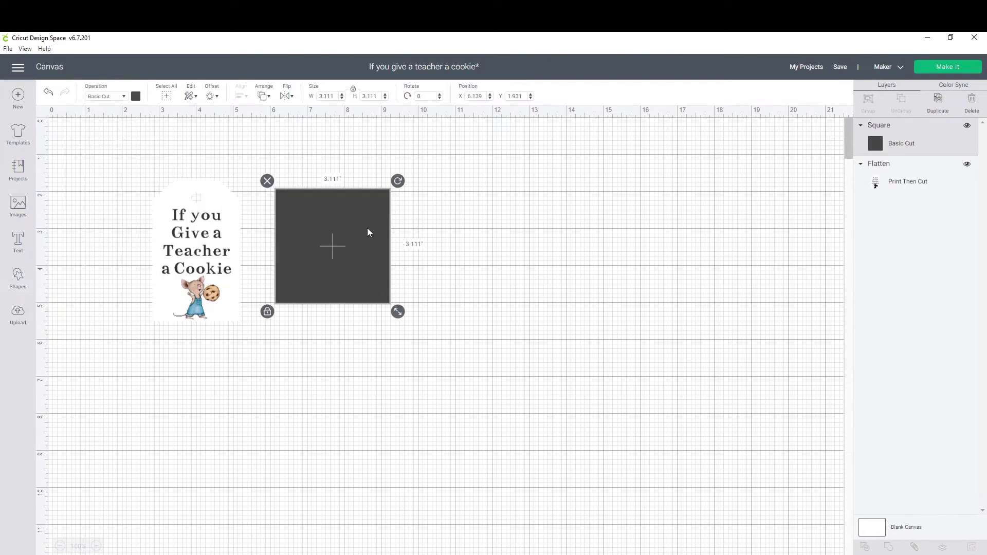
left_click(136, 96)
left_click(159, 143)
left_click(416, 181)
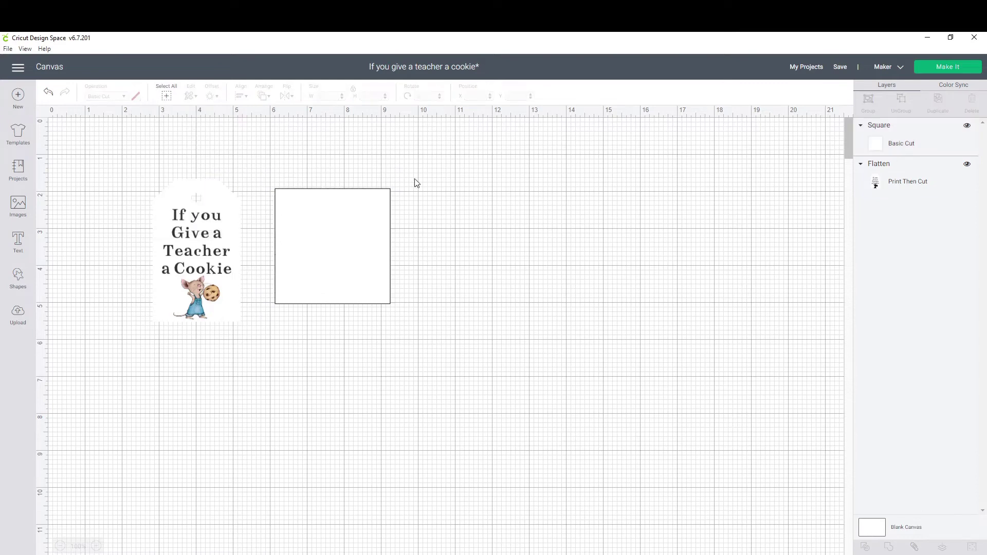
Add the text "Thank You," with the sender's first name on a second line, and center-align both lines.
left_click(292, 226)
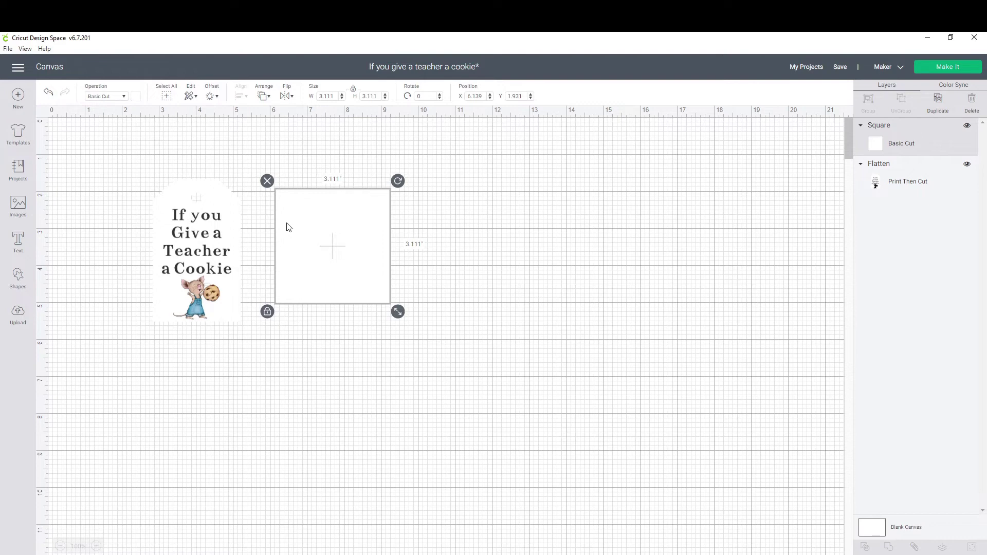
left_click(18, 241)
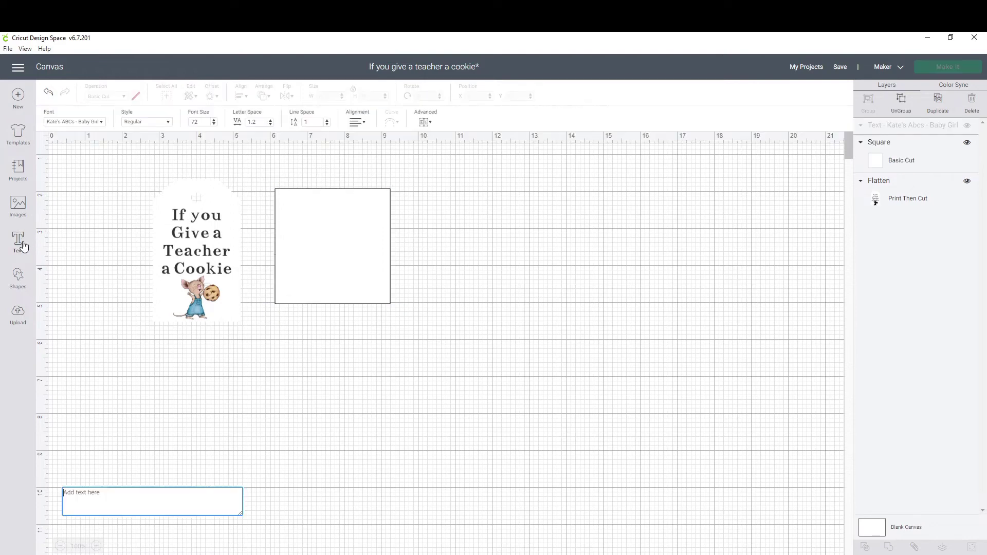
type("Thank")
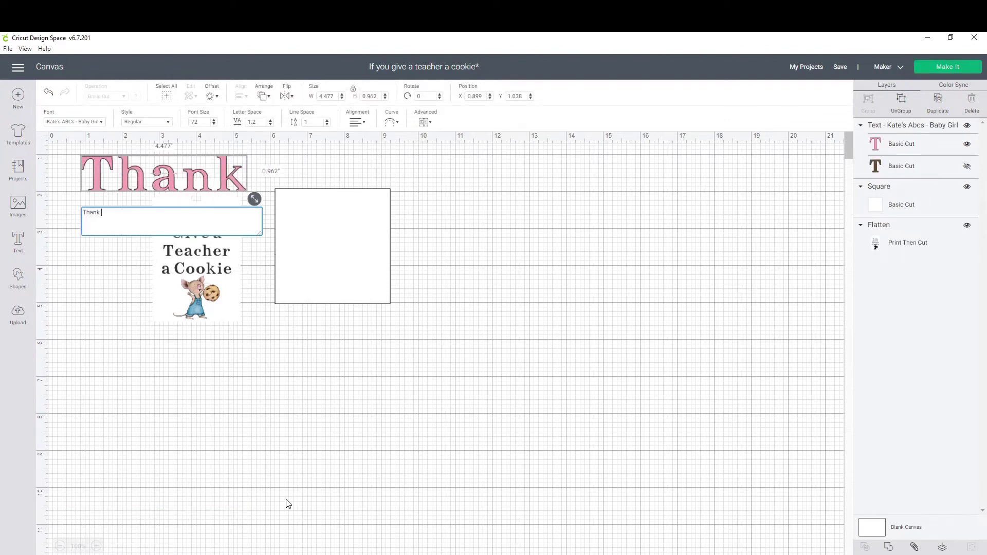
type(" You,")
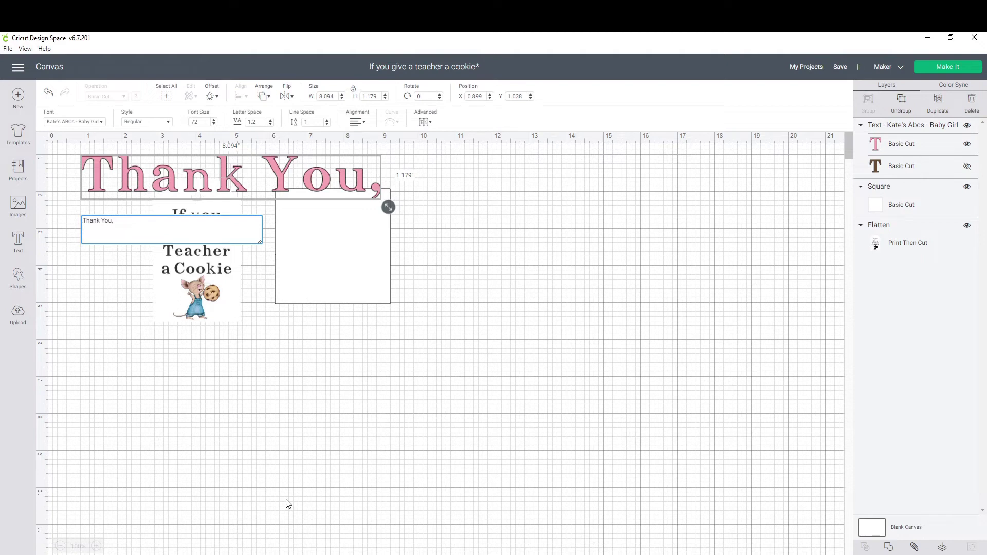
type("eter")
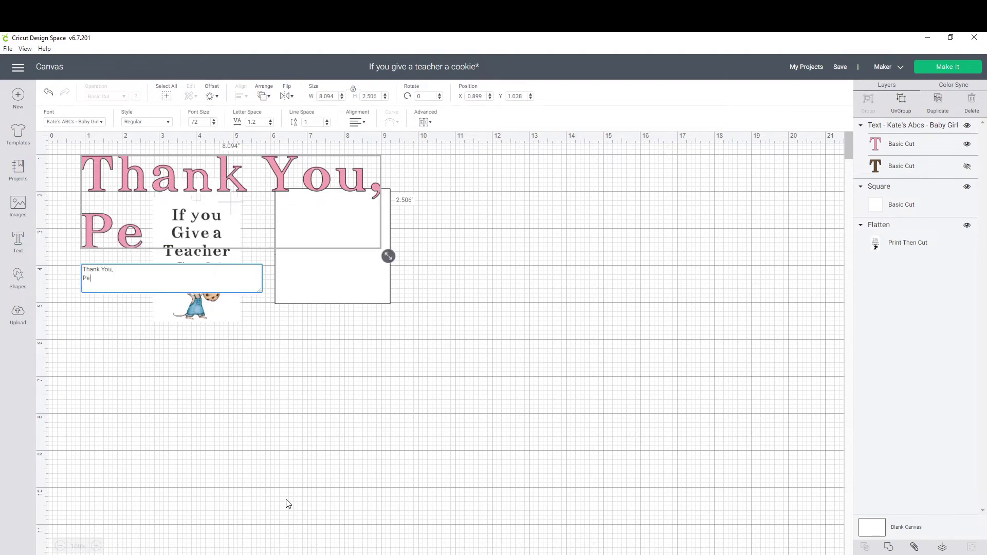
left_click(357, 122)
left_click(374, 150)
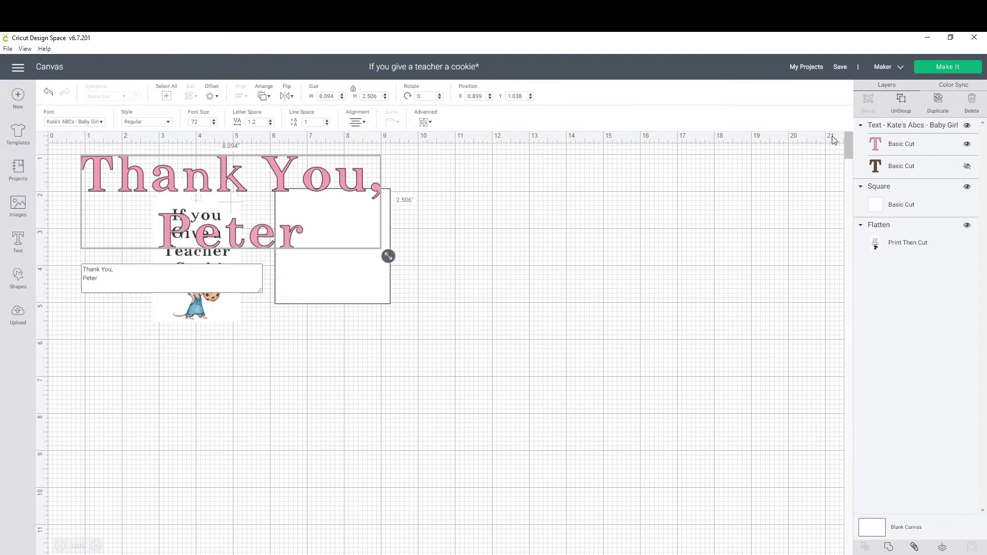
Change the pink thank-you text layer's material color to dark charcoal.
left_click(875, 142)
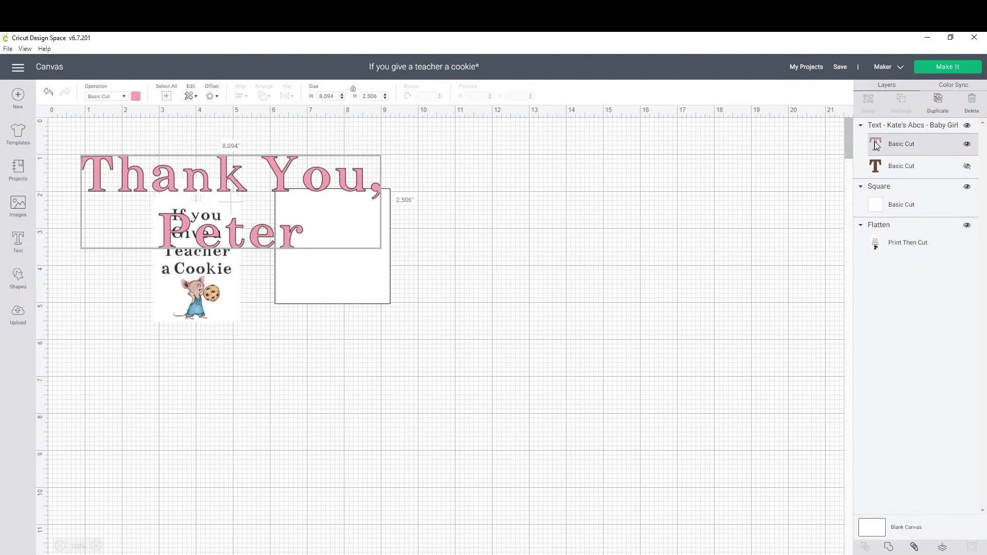
left_click(136, 96)
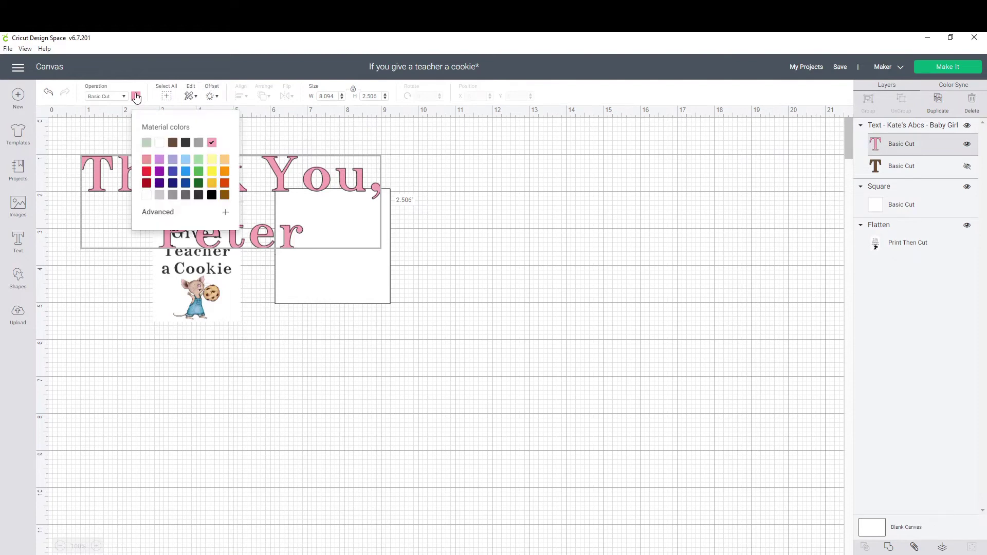
left_click(185, 142)
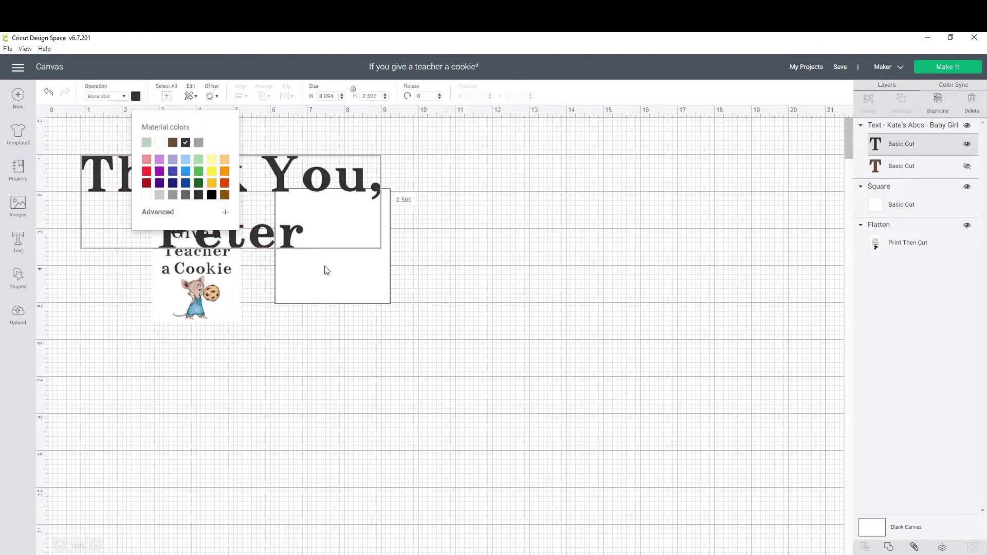
Move the thank-you text onto the white square and scale it down proportionally to about 2.9 in wide.
left_click(341, 175)
left_click_drag(341, 175, 526, 218)
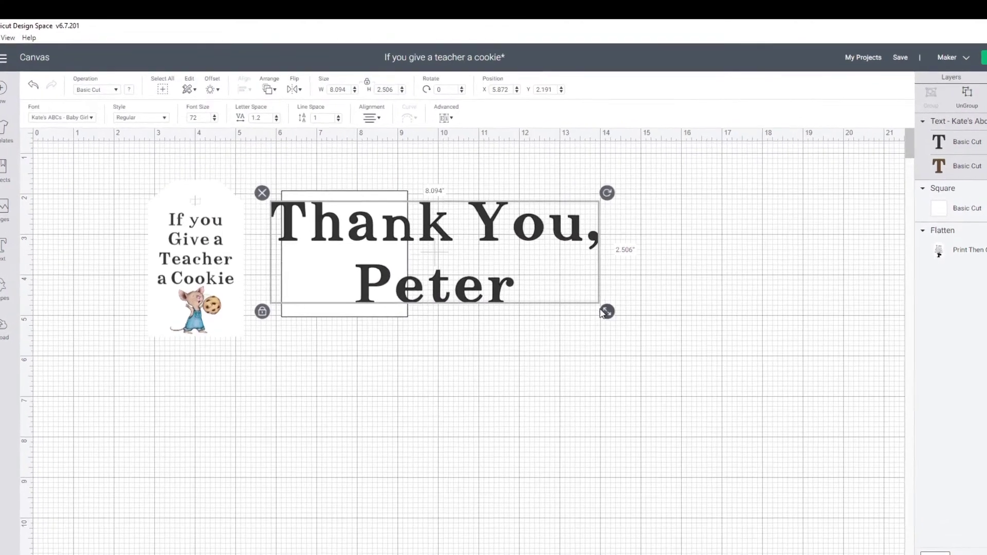
left_click_drag(572, 299, 416, 256)
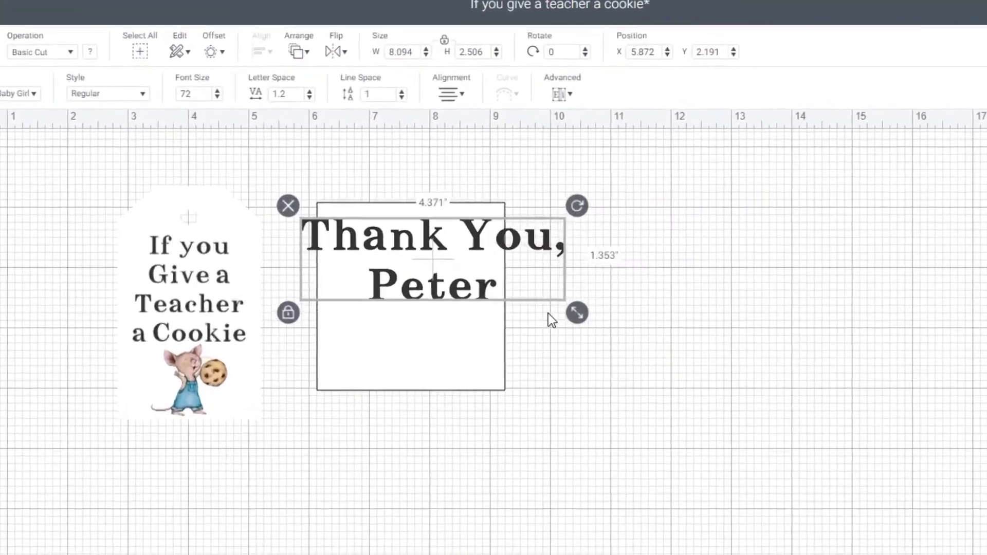
left_click_drag(548, 314, 467, 272)
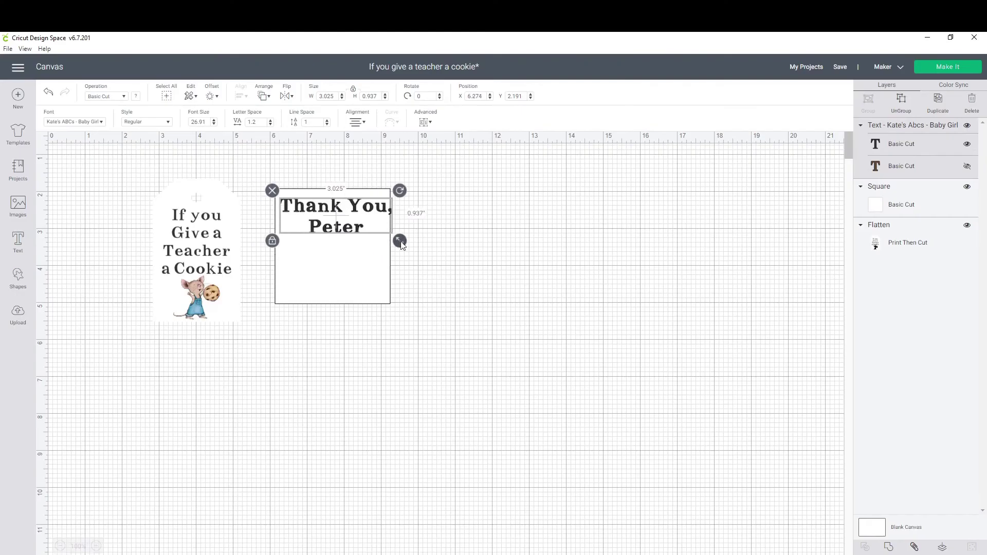
mouse_move(584, 325)
left_mouse_down()
mouse_move(599, 346)
mouse_move(567, 328)
left_mouse_up()
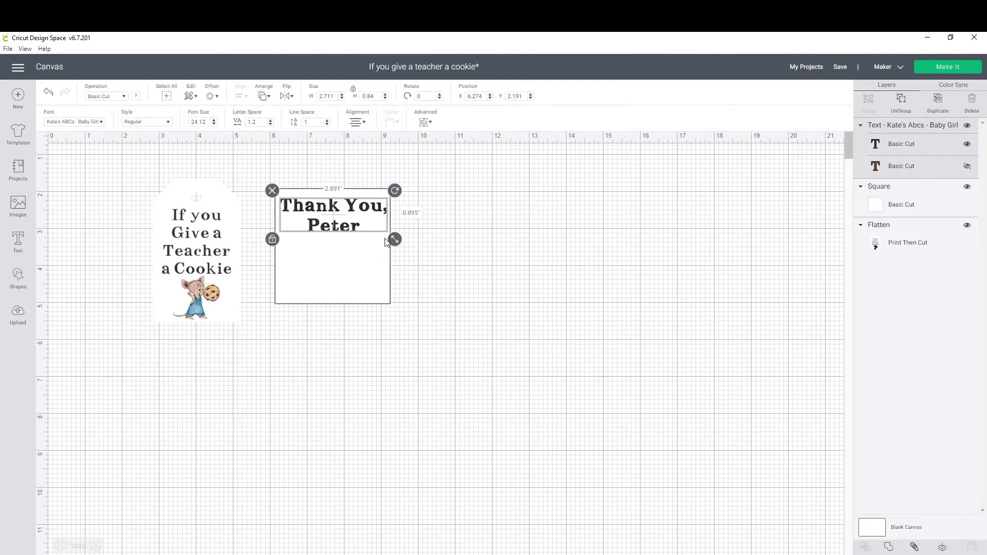
left_click(462, 213)
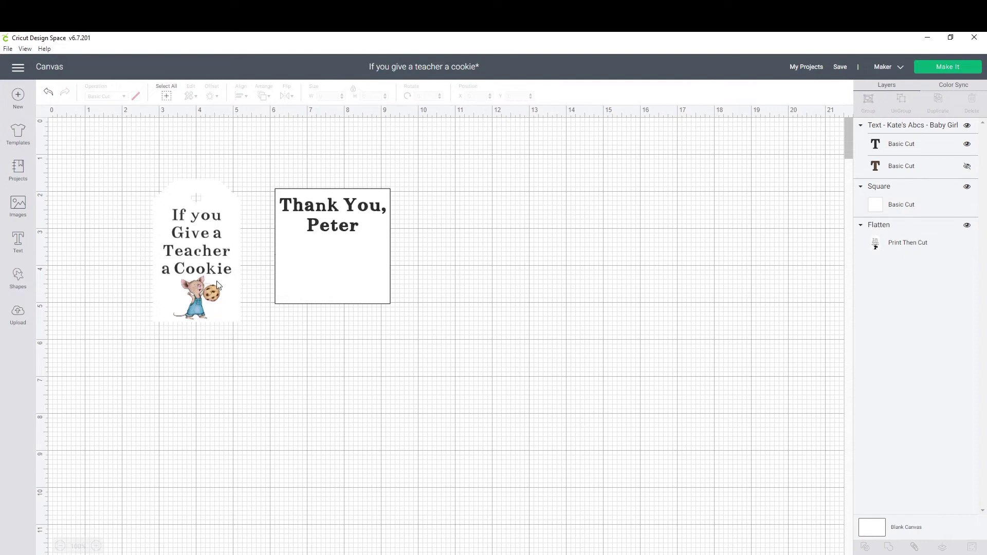
Unflatten the tag to duplicate its mouse image out beside the square, and flatten the tag's layers back together.
left_click_drag(119, 158, 260, 352)
left_click(968, 549)
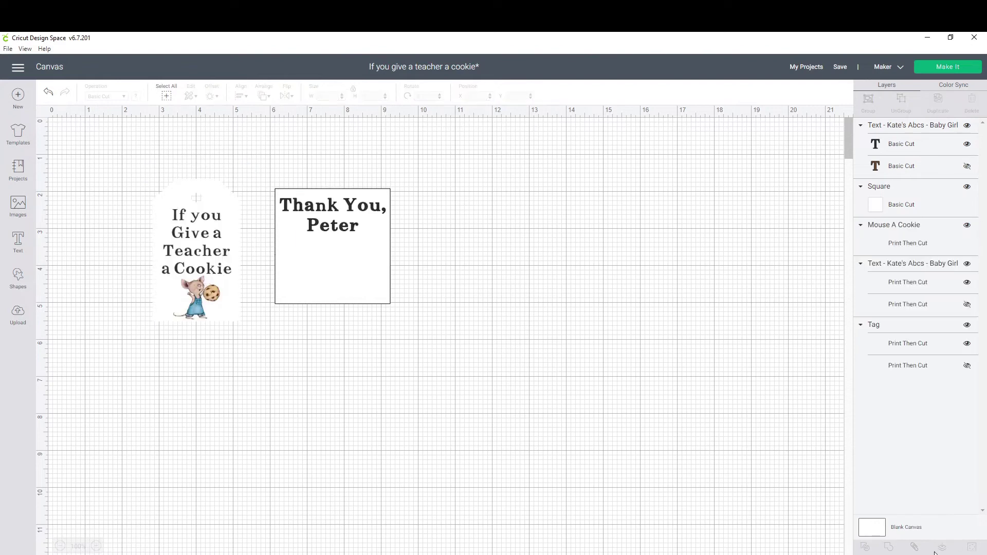
left_click(917, 239)
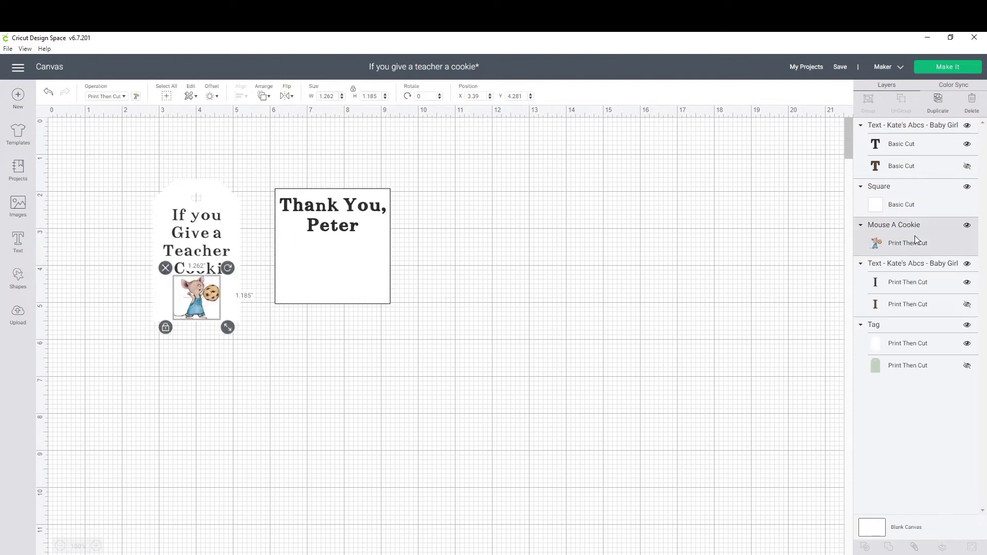
right_click(205, 300)
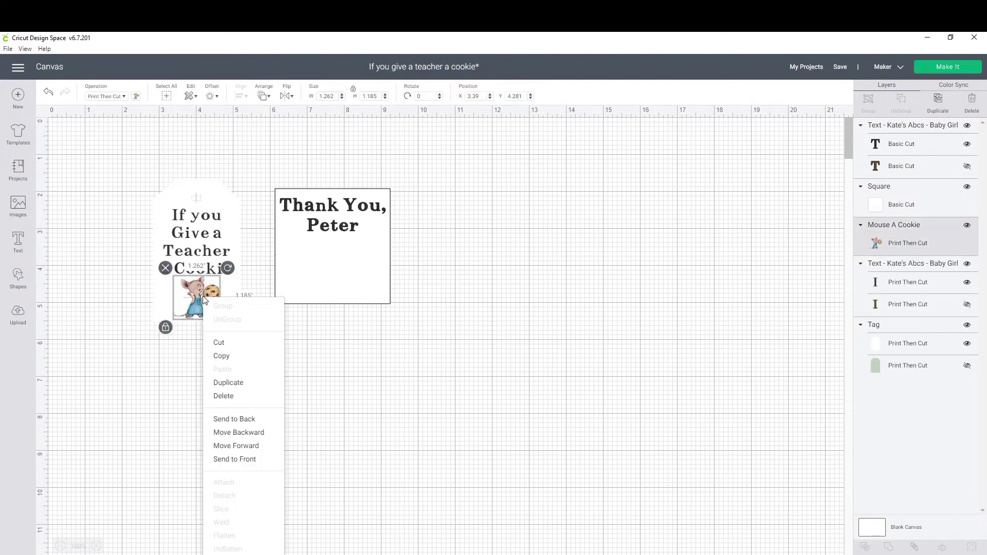
left_click(229, 383)
left_click_drag(212, 317, 457, 254)
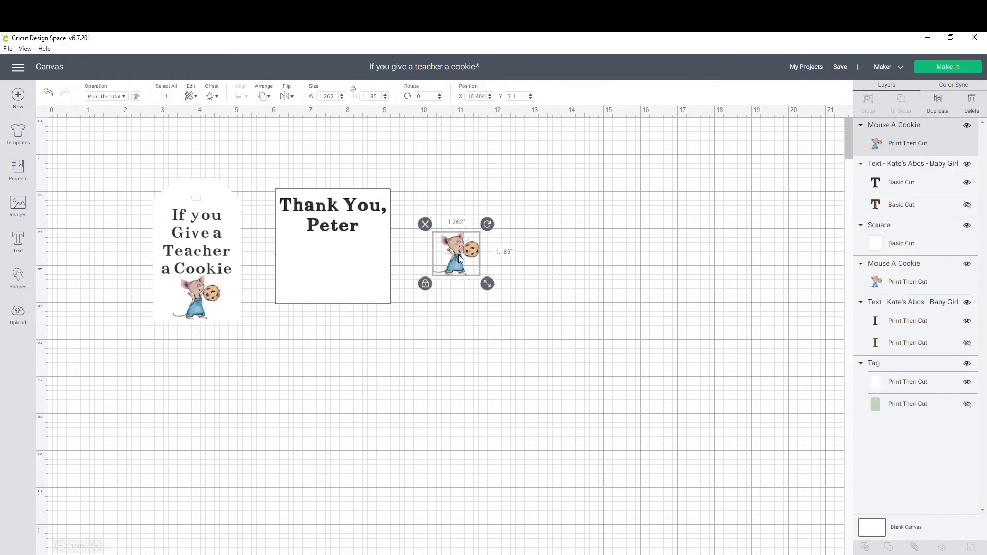
left_click_drag(132, 145, 256, 353)
left_click(942, 547)
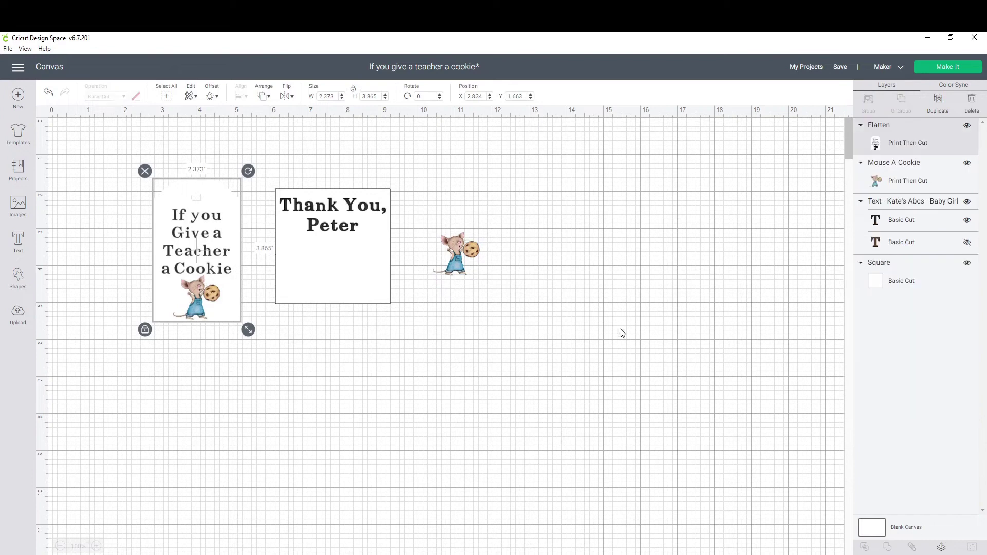
Place the mouse copy below the text on the square and reduce the square to about 2.528 in.
left_click(458, 259)
left_click_drag(458, 258, 329, 254)
left_click(403, 253)
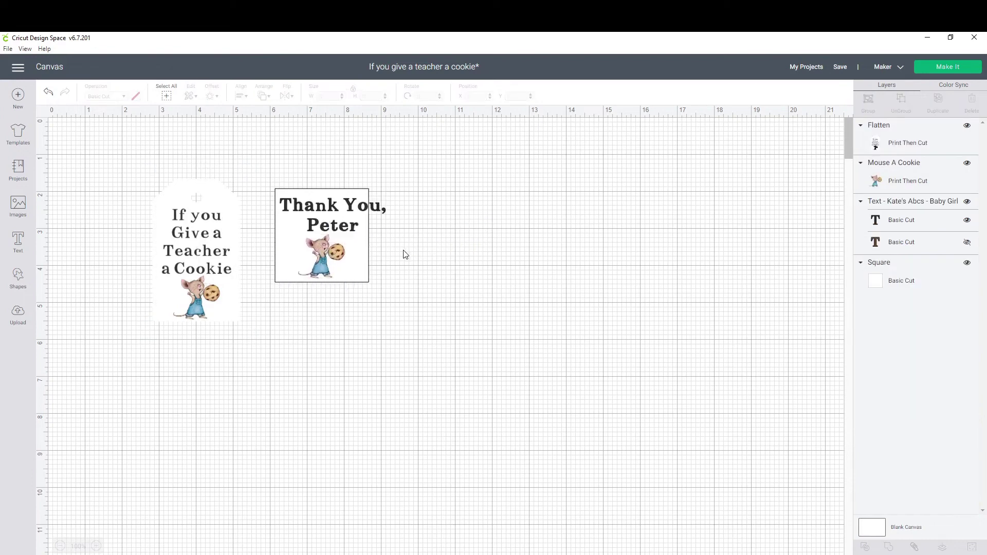
Scale the thank-you text down to about 2.24 in wide so it fits inside the square.
left_click(355, 212)
left_click_drag(391, 240, 370, 230)
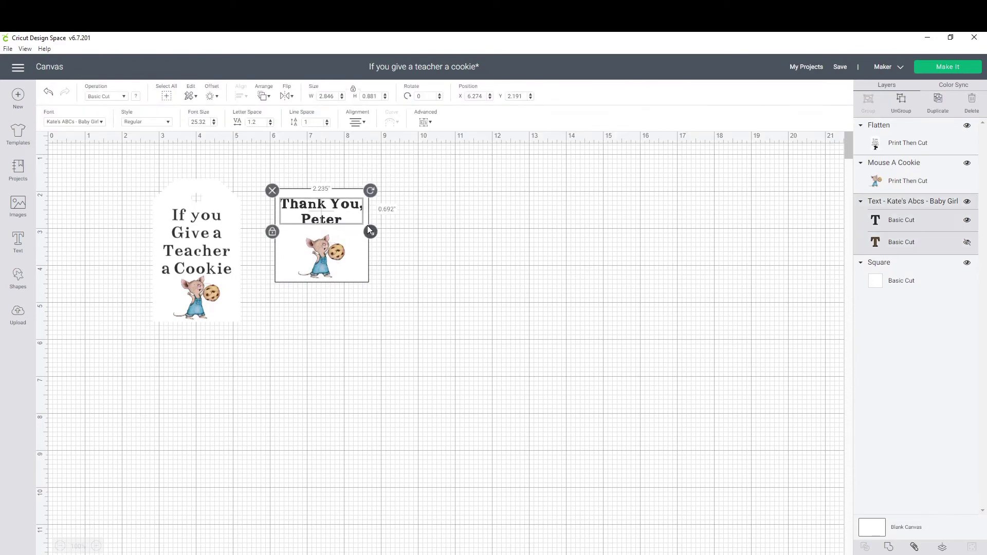
left_click(403, 223)
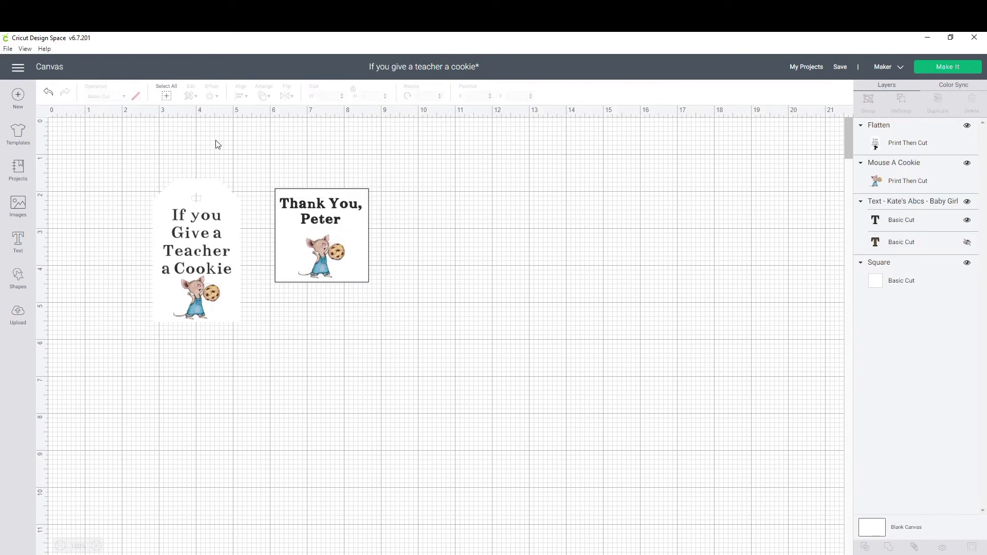
Center the square, thank-you text and mouse copy horizontally on one another.
left_click_drag(253, 171, 390, 299)
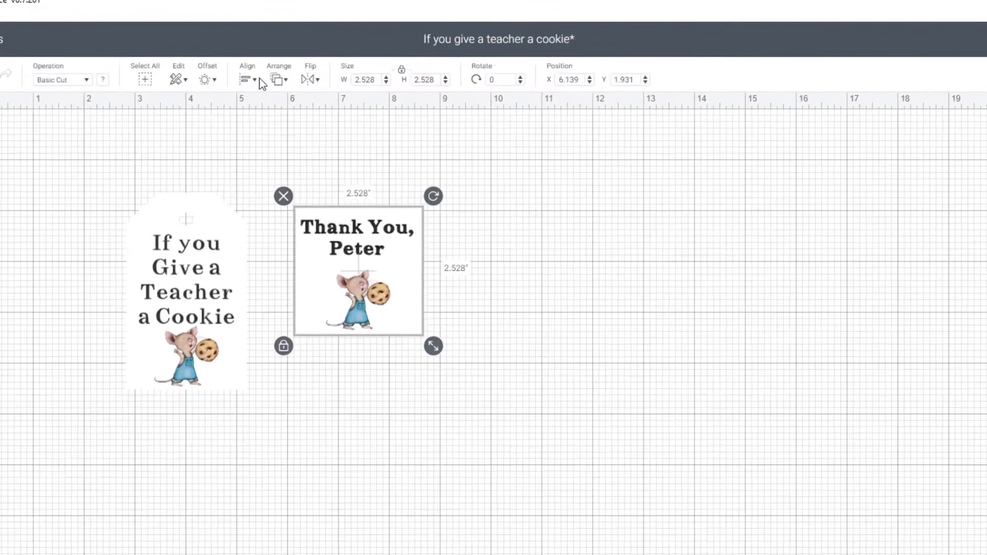
left_click(241, 95)
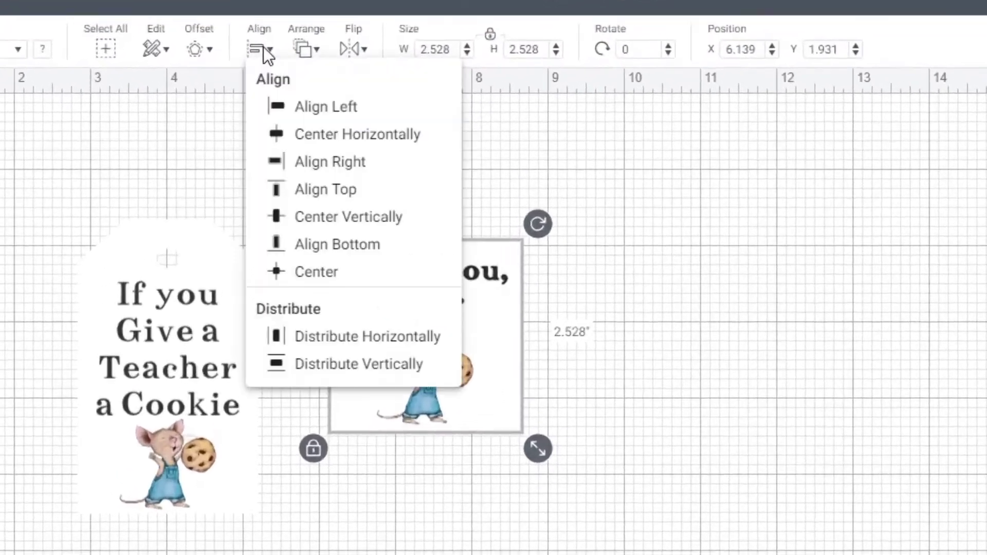
left_click(343, 144)
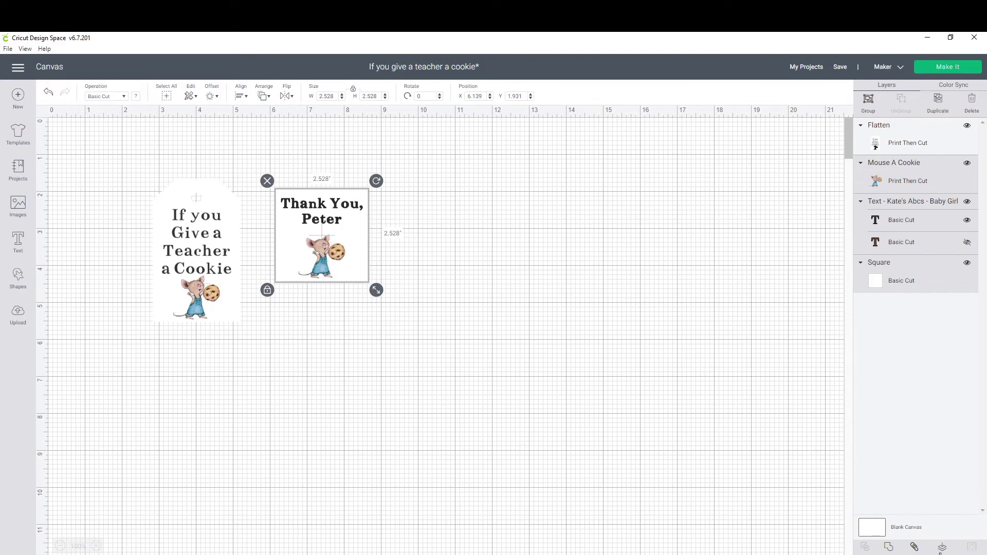
Flatten the square, thank-you text and mouse into a single Print Then Cut layer and move it closer to the tag.
left_click(941, 548)
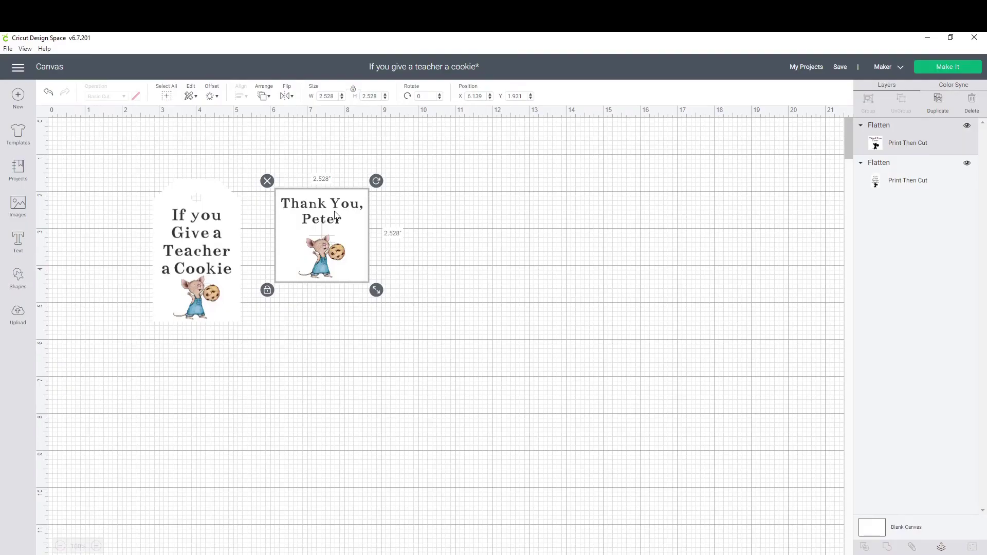
mouse_move(328, 245)
left_mouse_down()
mouse_move(290, 268)
mouse_move(314, 247)
left_mouse_up()
left_click(478, 200)
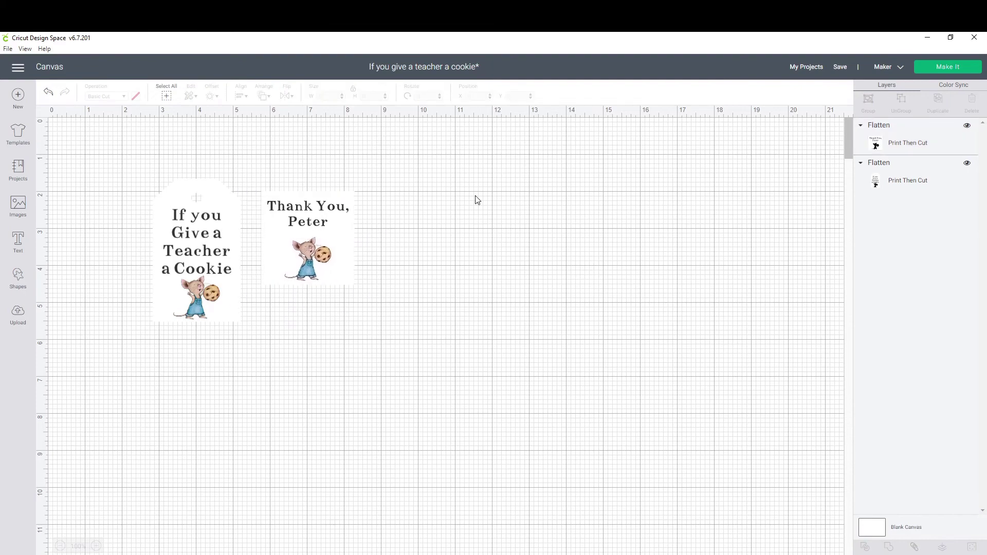